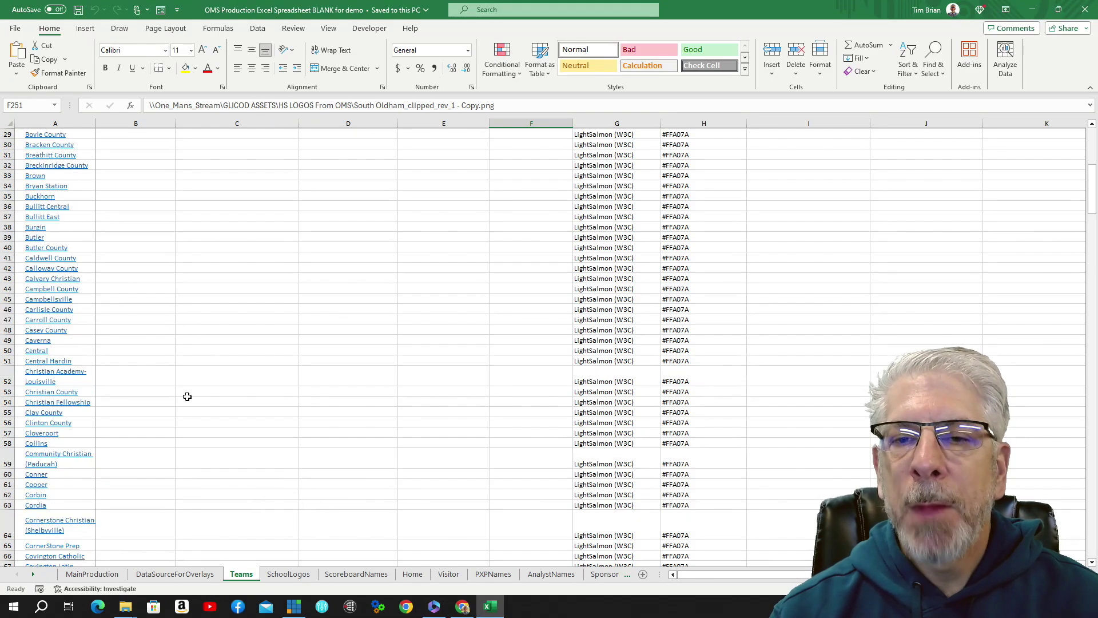
Scroll the Teams sheet back up to the top rows.
scroll(185, 397, "up", 11)
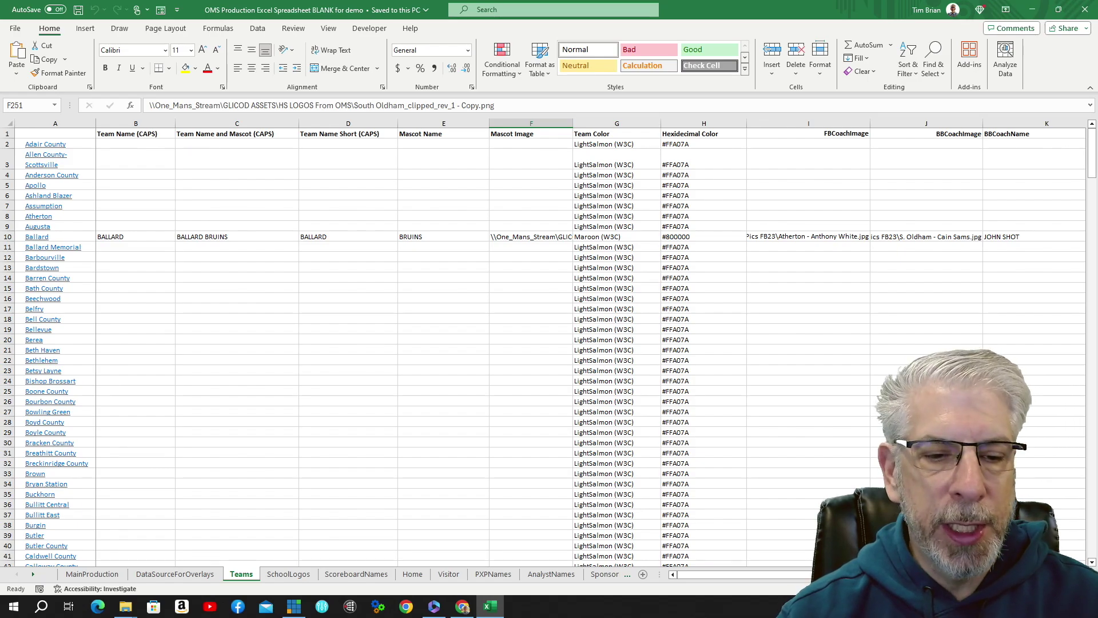
key("alt+5")
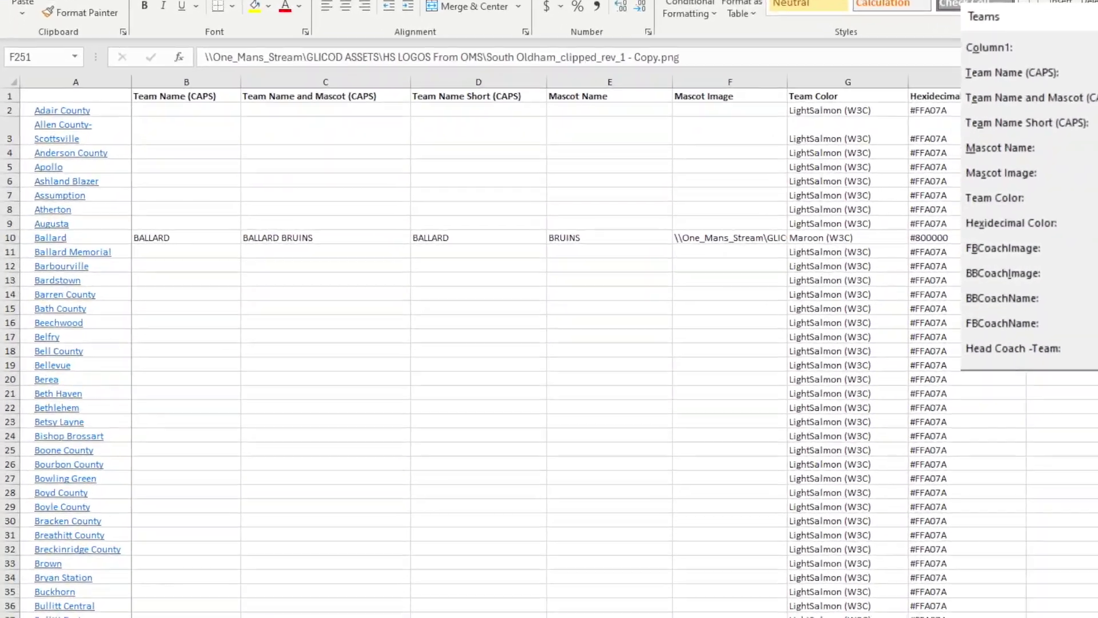
key("Escape")
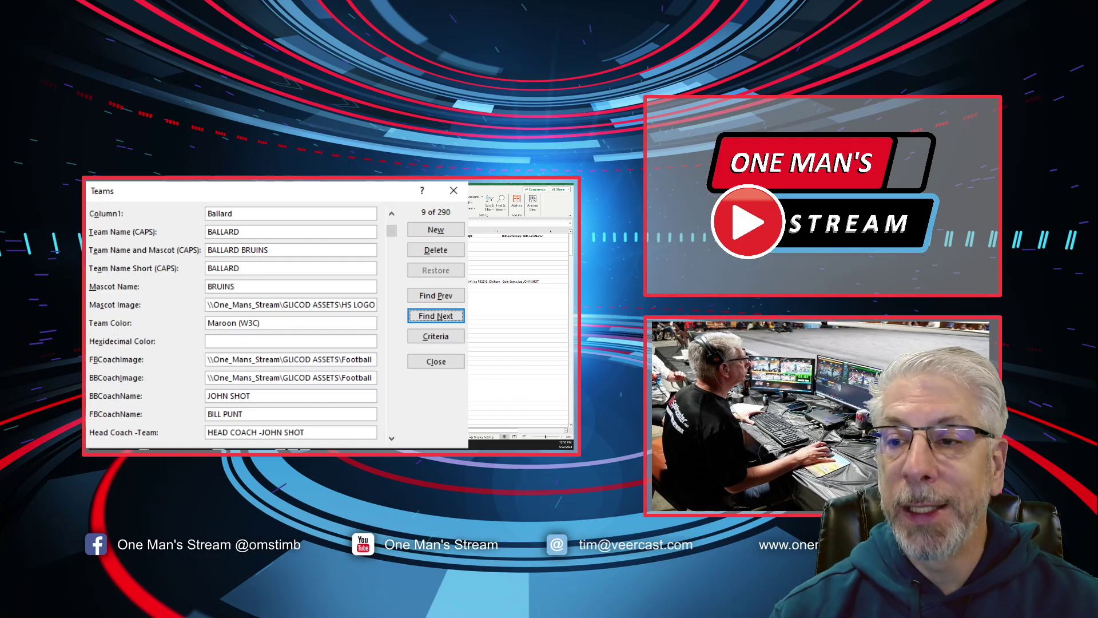
Close the Teams data form to return to the sheet.
key("Escape")
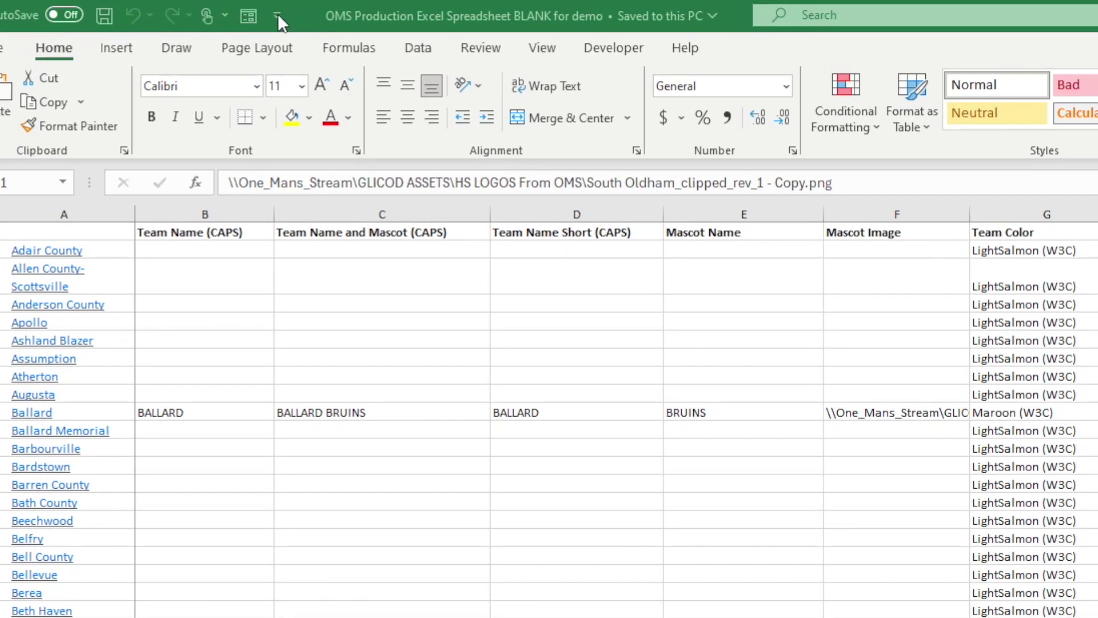
Open and close the data form from the Quick Access Toolbar, then reopen its customization menu.
left_click(278, 14)
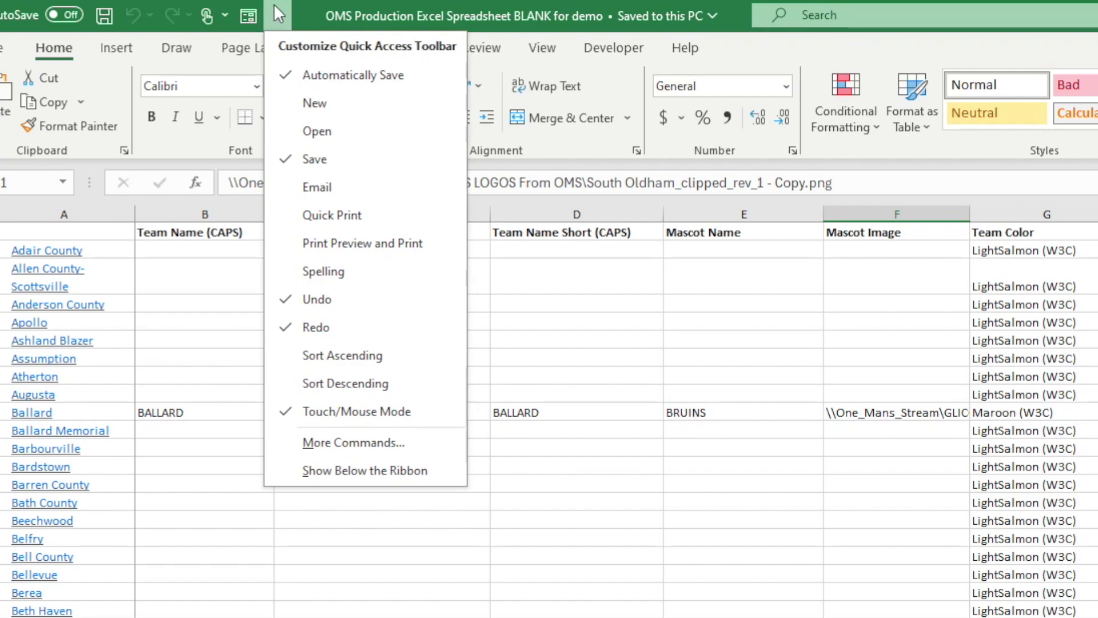
left_click(308, 6)
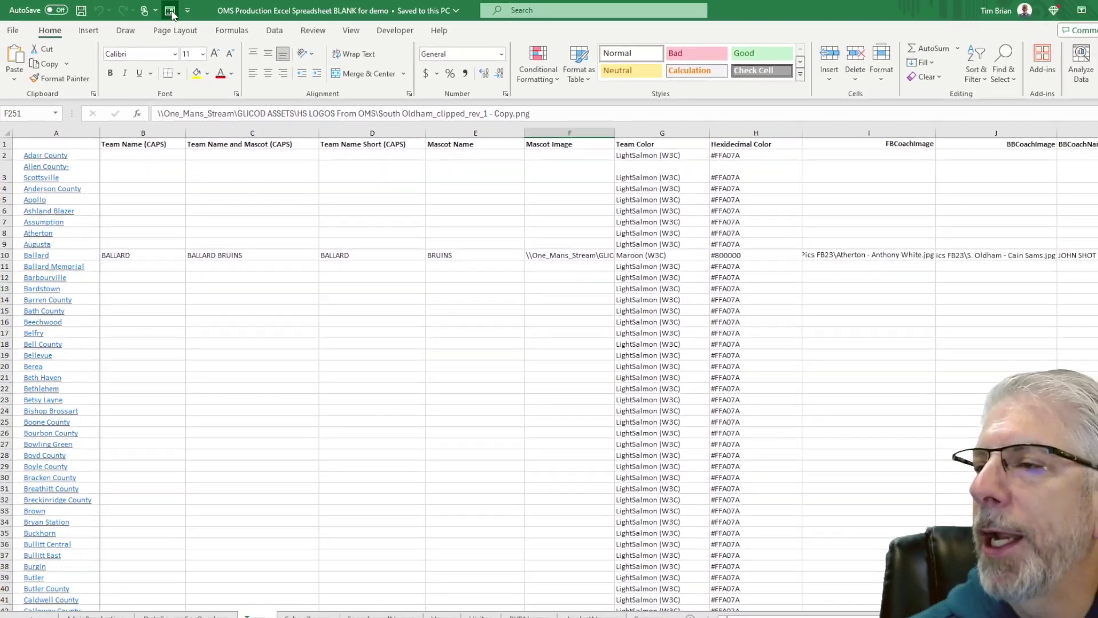
left_click(249, 15)
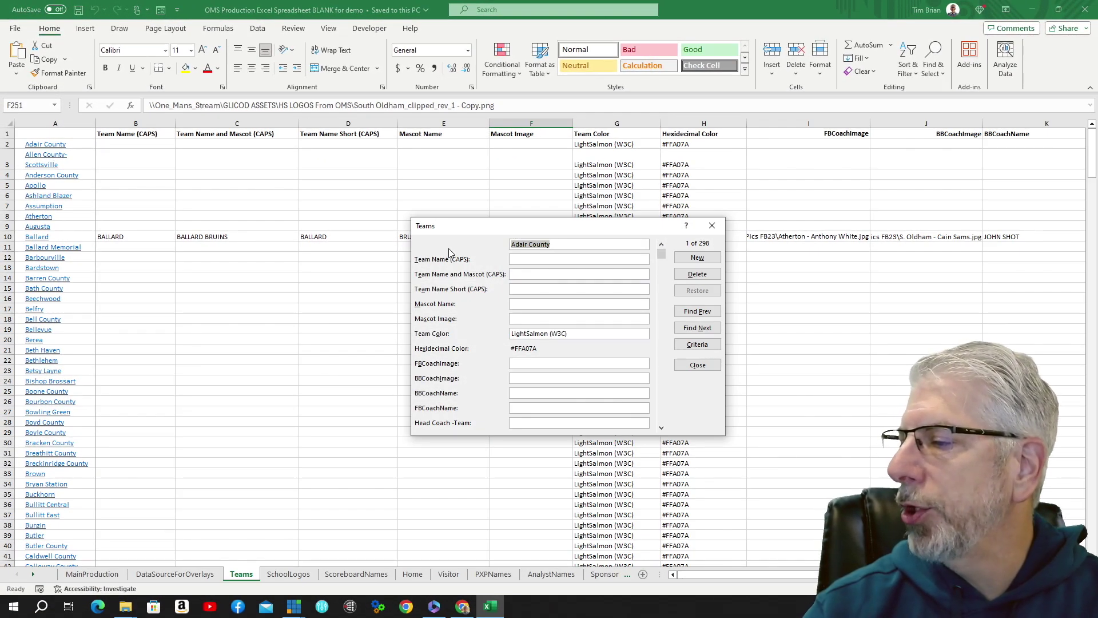
left_click(713, 226)
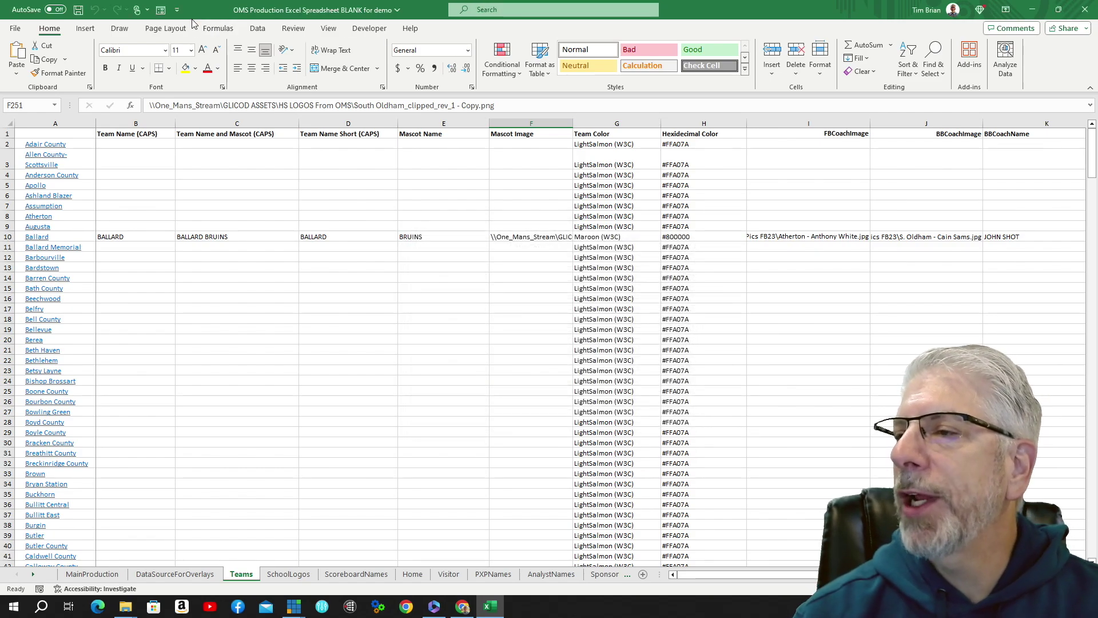
left_click(177, 12)
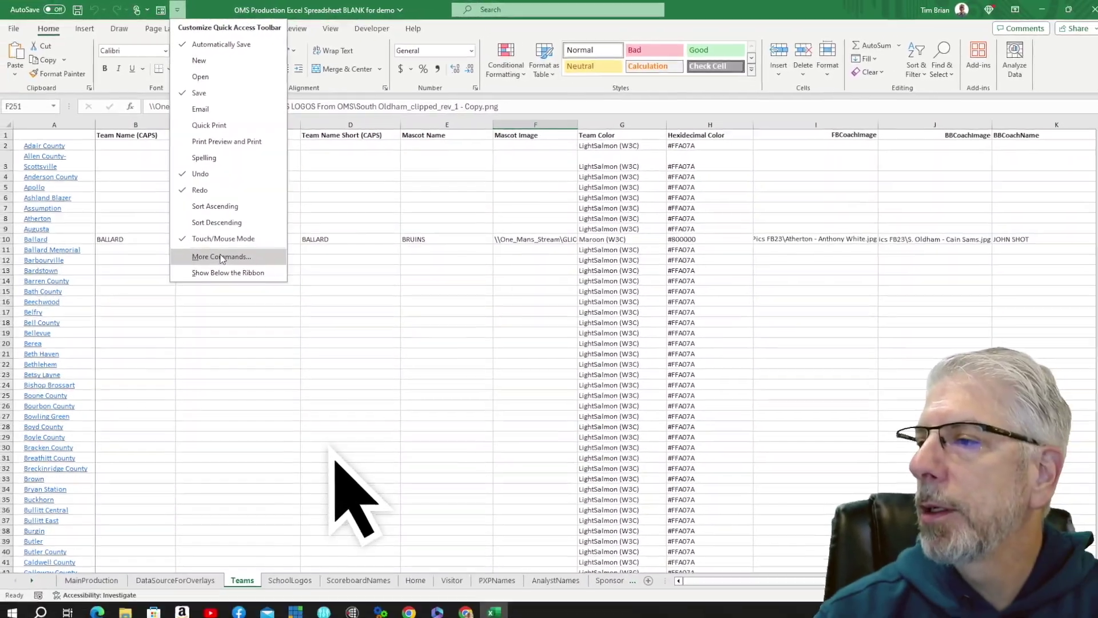
Locate the Form... command under All Commands in Excel Options, then cancel without changes.
left_click(222, 257)
left_click(555, 150)
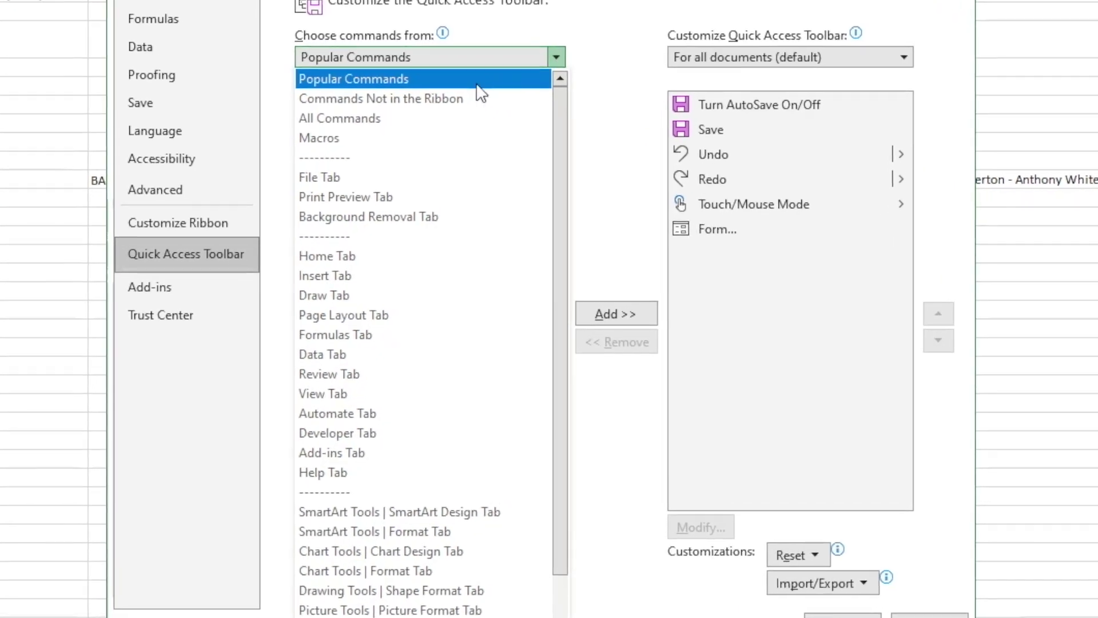
left_click(362, 118)
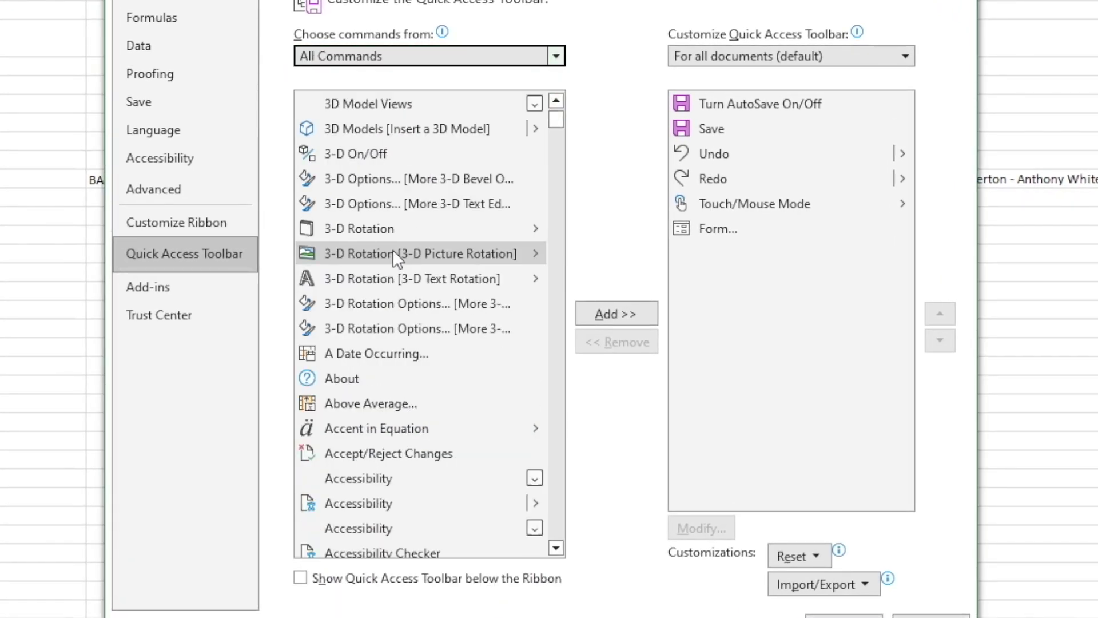
scroll(401, 251, "down", 2)
scroll(411, 257, "down", 20)
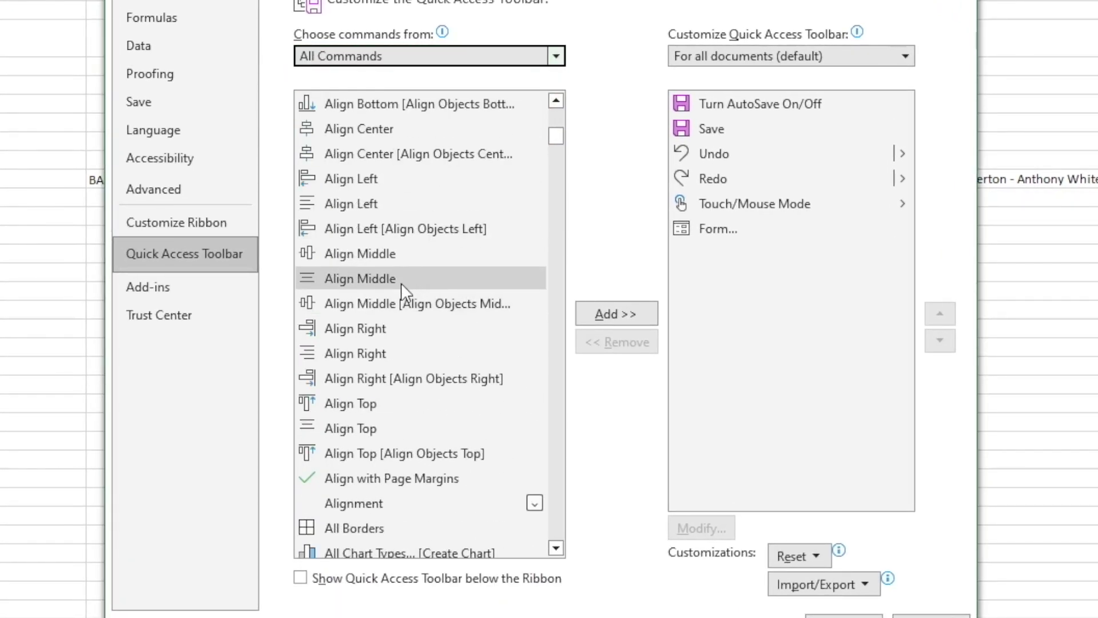
scroll(429, 360, "down", 20)
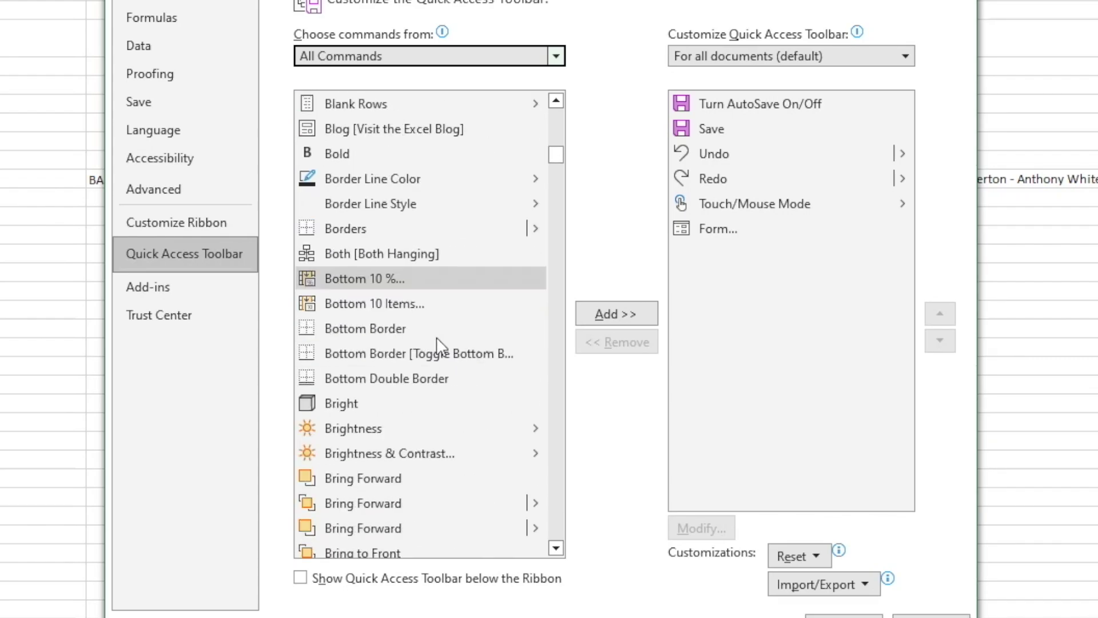
scroll(438, 359, "down", 20)
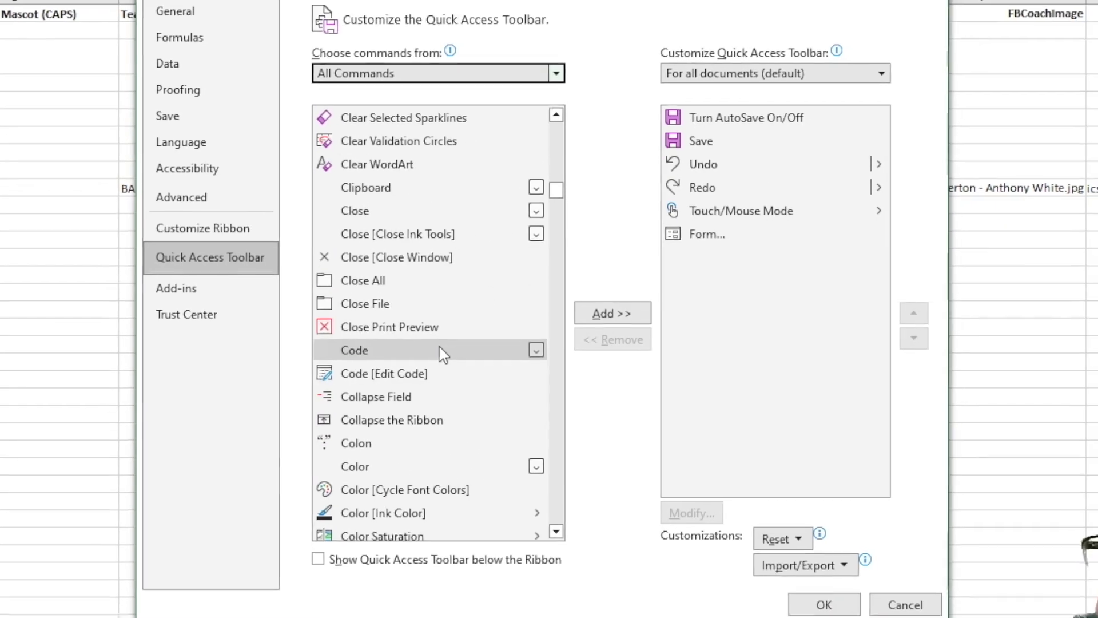
scroll(444, 353, "down", 20)
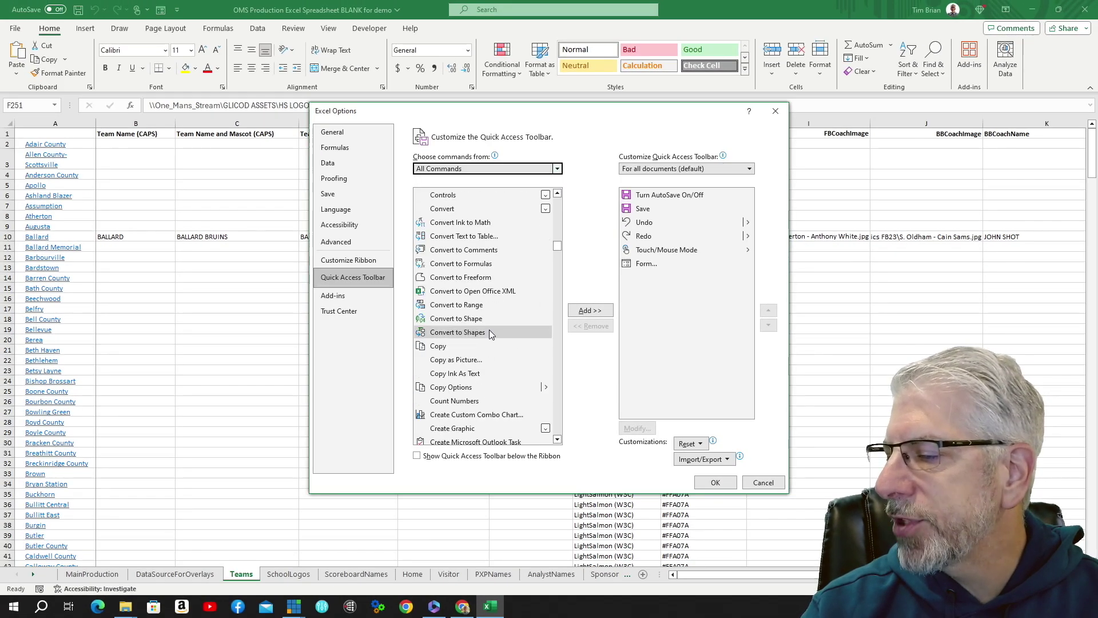
scroll(490, 358, "down", 20)
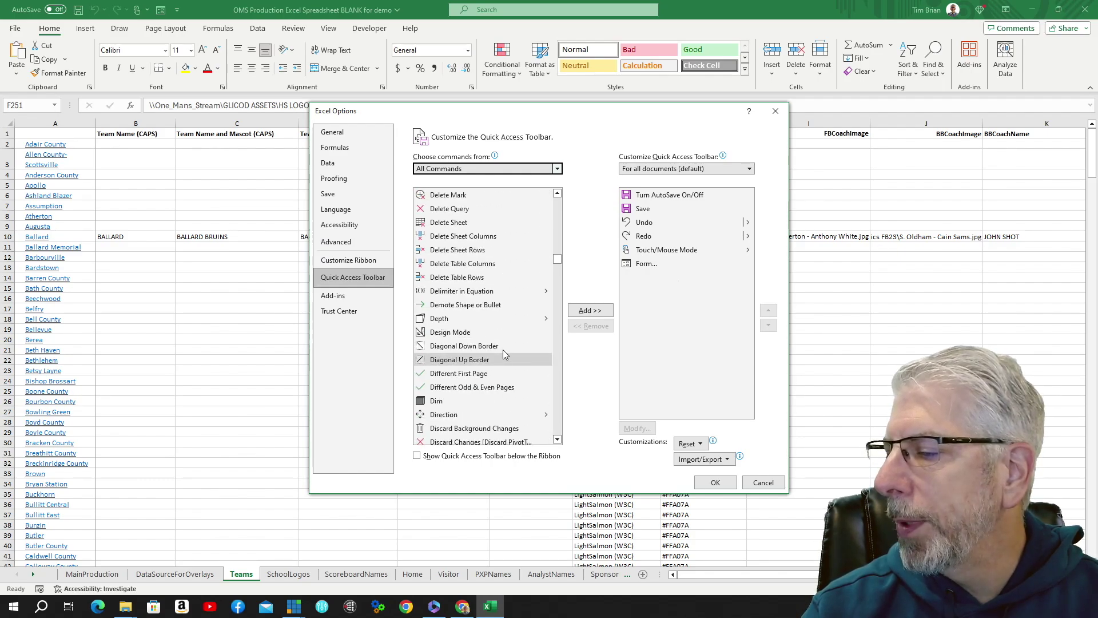
scroll(507, 338, "down", 20)
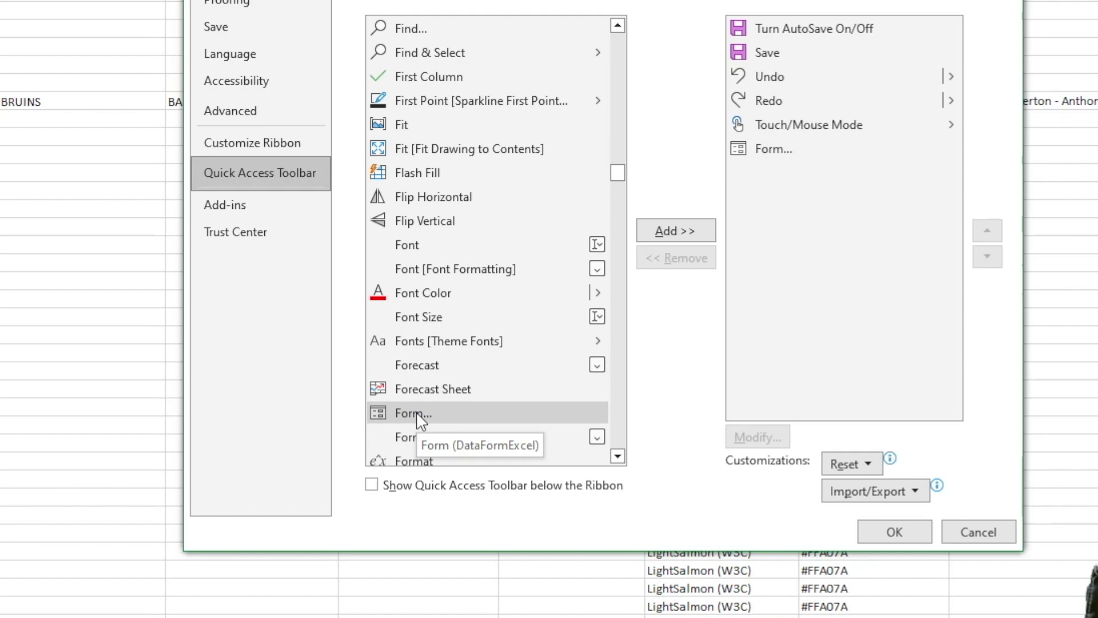
left_click(423, 412)
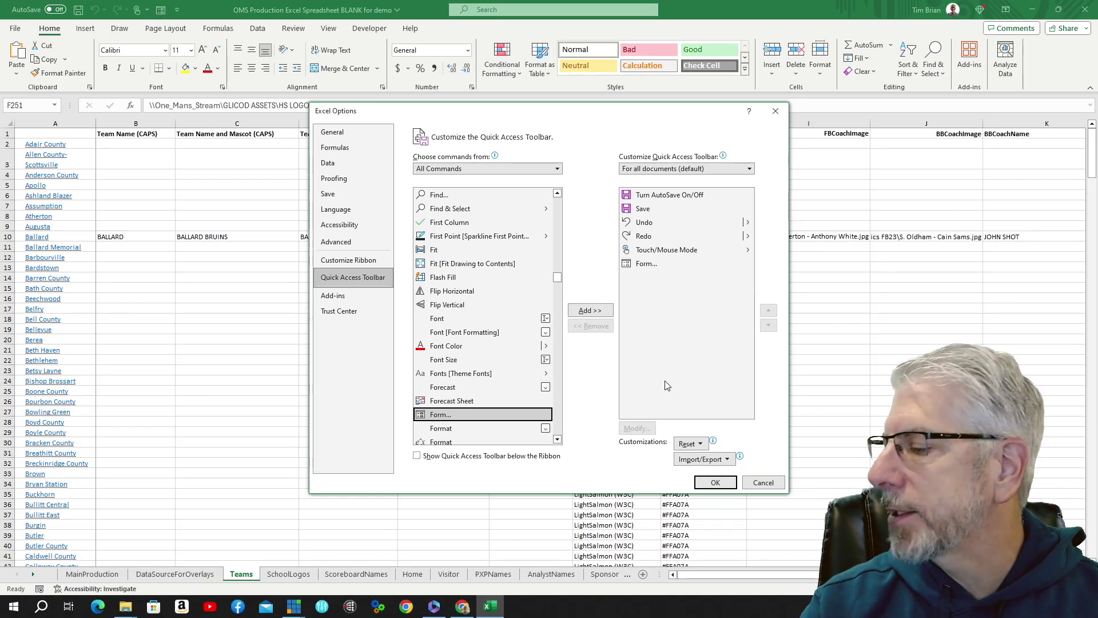
left_click(764, 483)
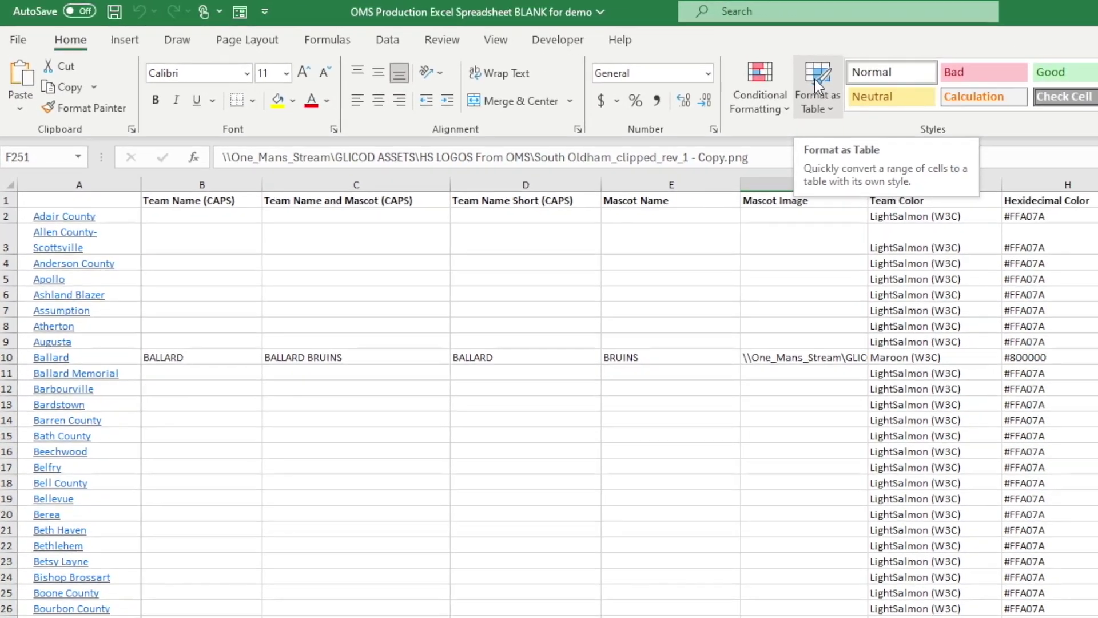
Format the Teams data as a table with Blue, Table Style Medium 2.
left_click(936, 92)
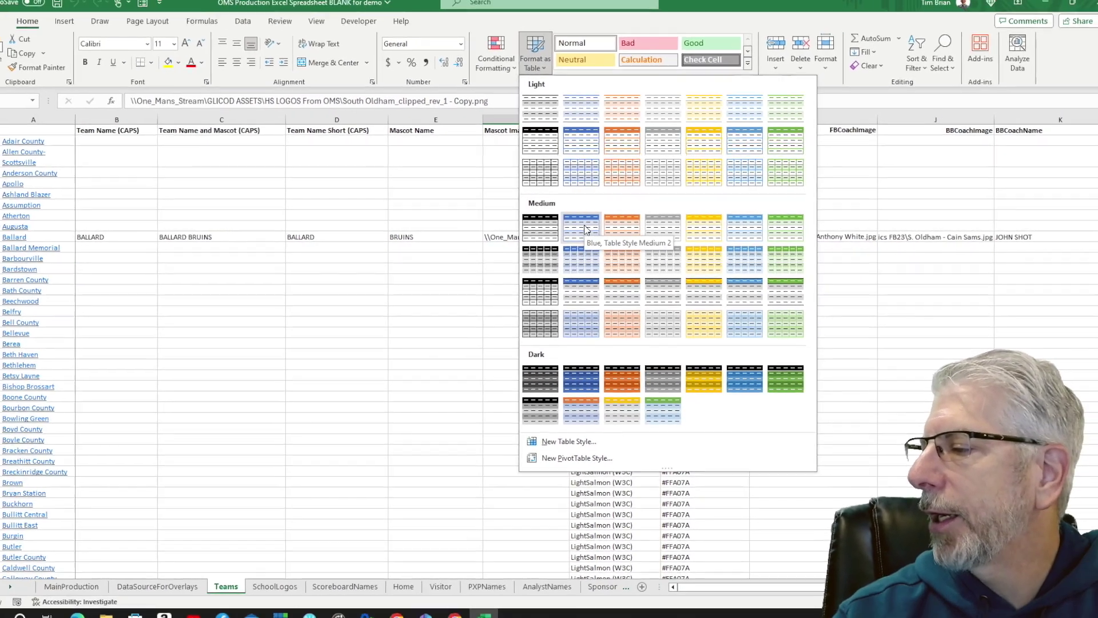
left_click(585, 229)
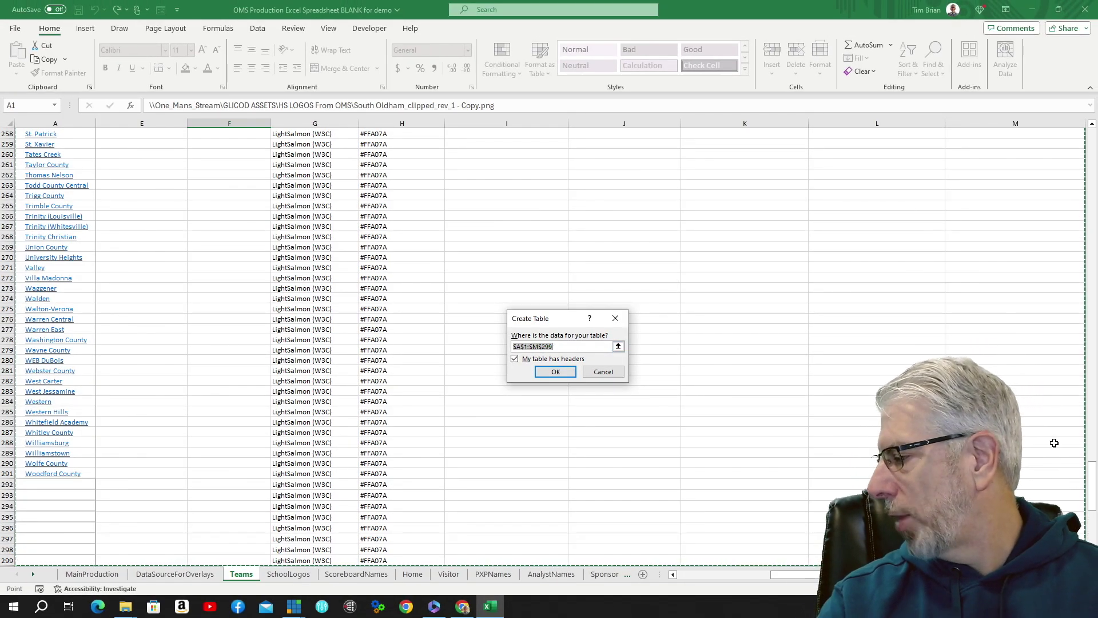
Scroll through the Teams data to verify the proposed table range $A$1:$M$299.
left_click_drag(1094, 479, 1086, 136)
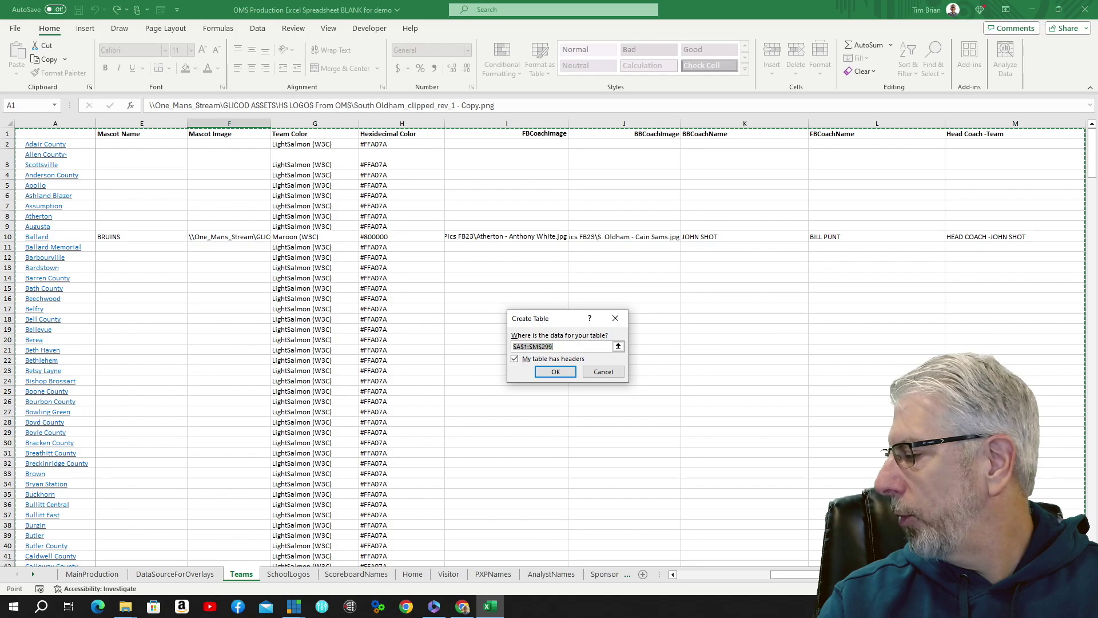
scroll(550, 343, "down", 6)
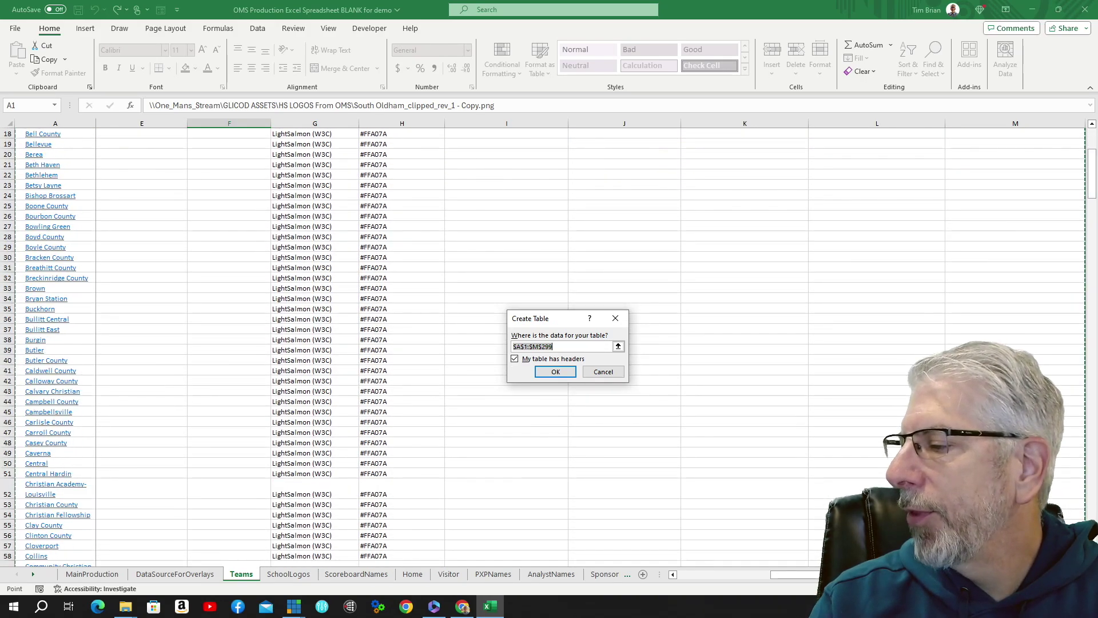
scroll(549, 343, "down", 11)
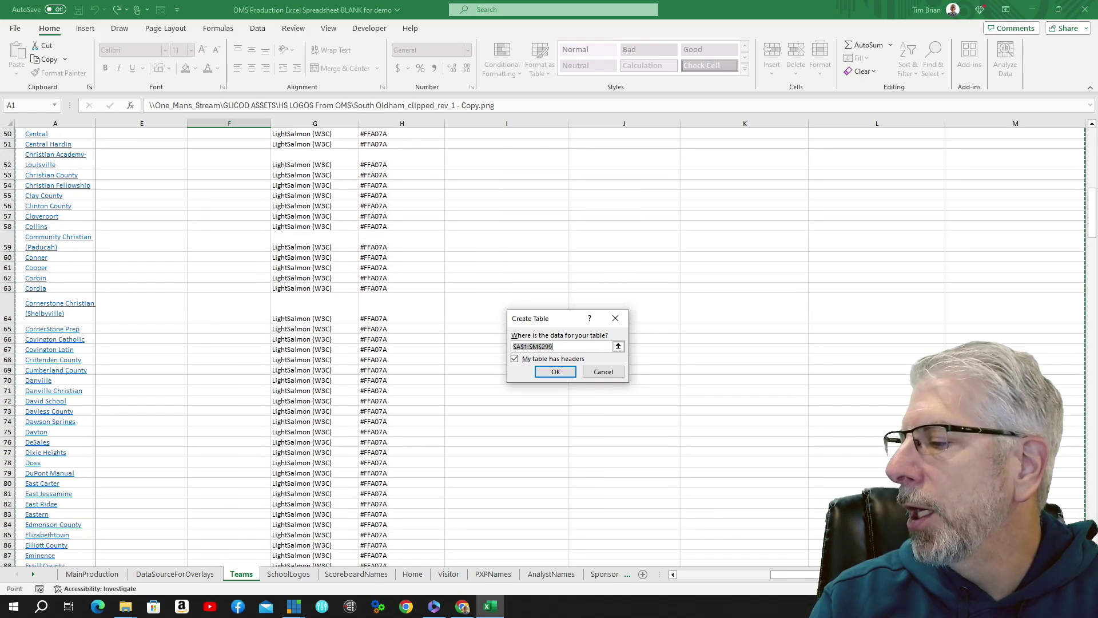
scroll(549, 344, "down", 20)
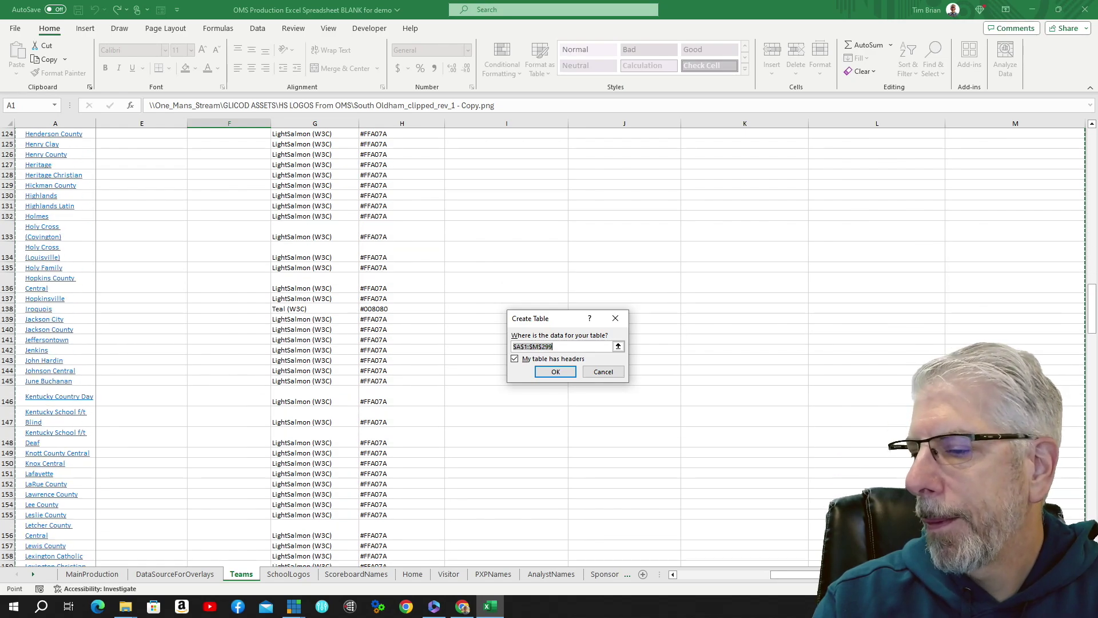
scroll(1027, 122, "down", 20)
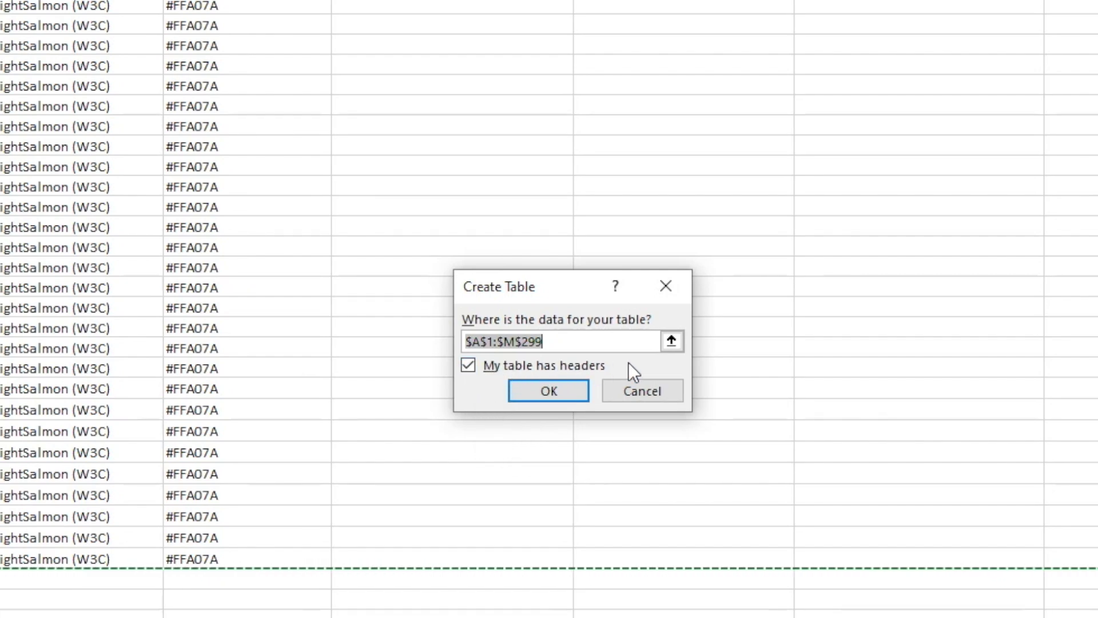
scroll(385, 290, "down", 3)
scroll(384, 290, "up", 4)
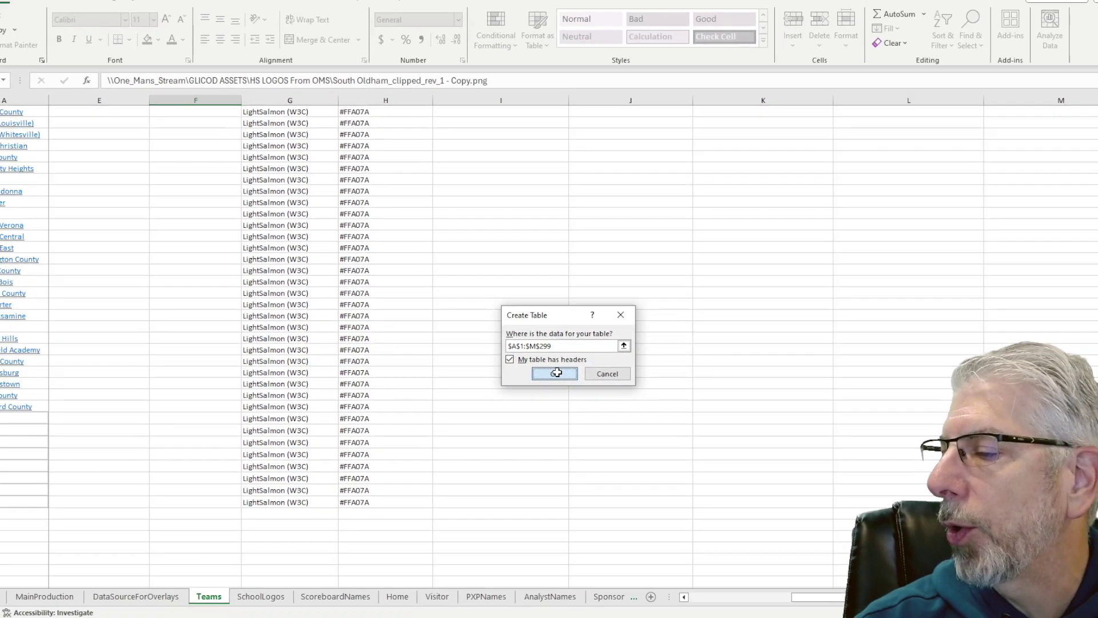
Confirm creating the A1:M299 table with headers.
left_click(548, 391)
scroll(942, 270, "up", 5)
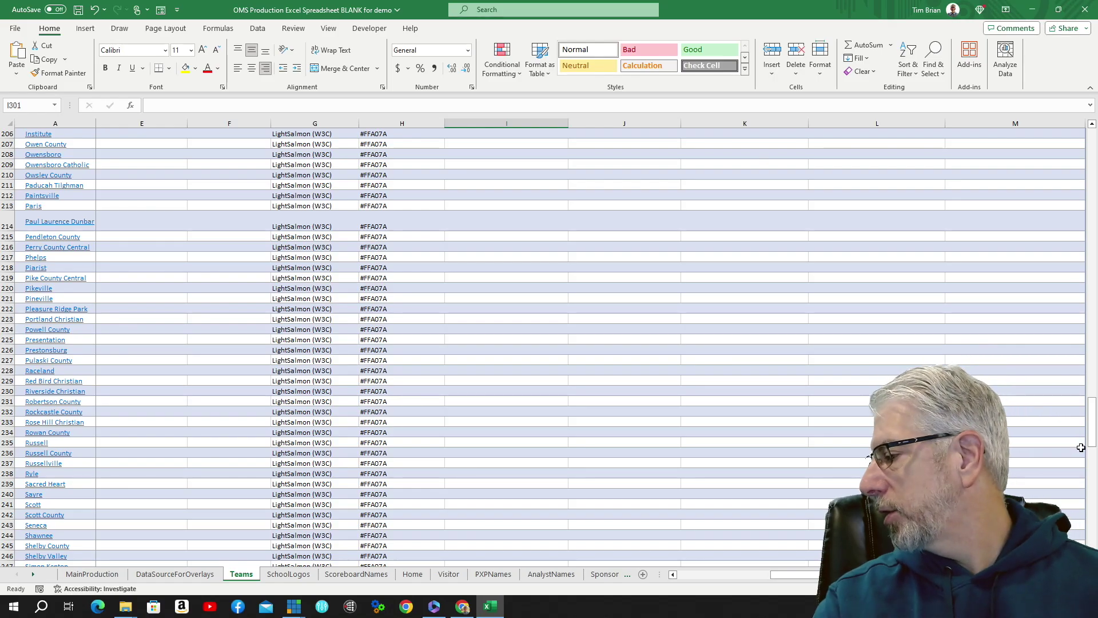
left_click_drag(1092, 433, 1093, 134)
Open the data form for the Teams table and step forward to Ballard, record 9 of 298.
left_click(141, 159)
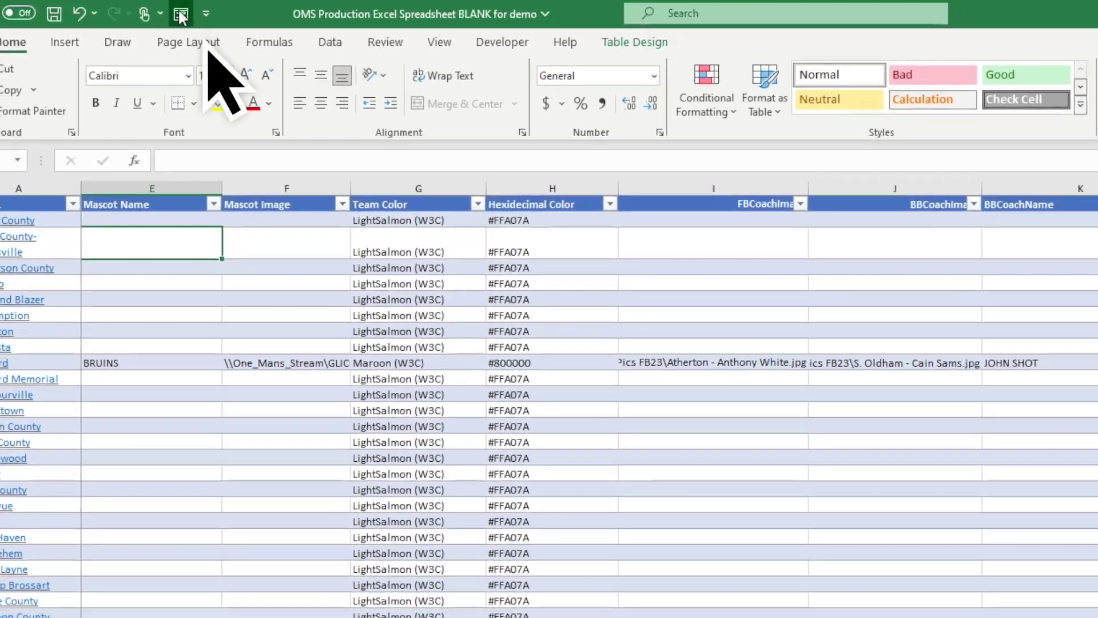
left_click(163, 10)
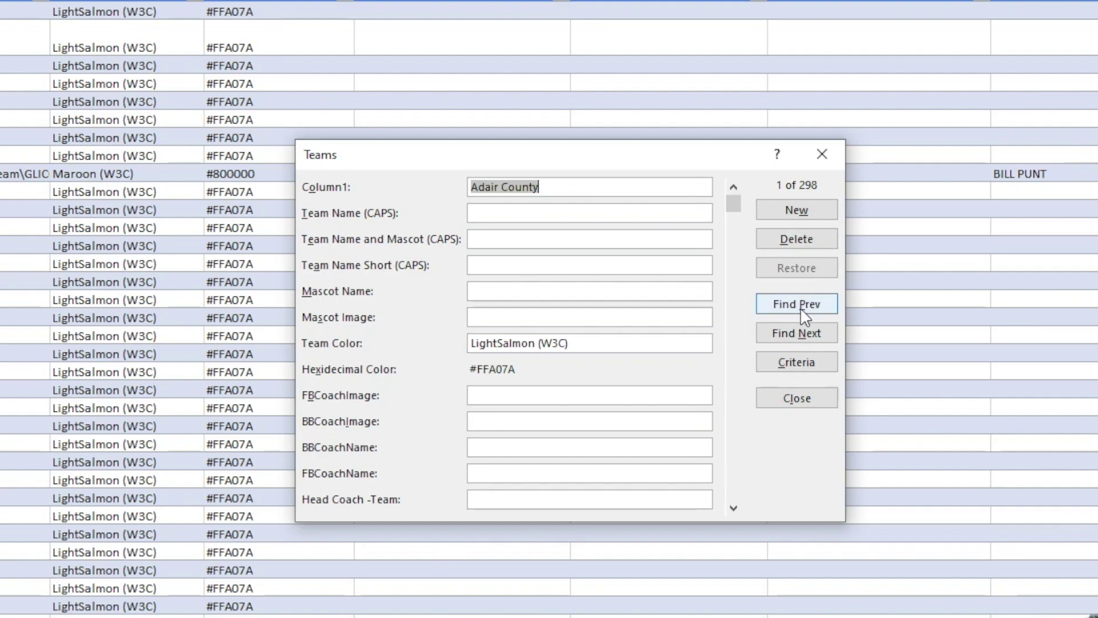
left_click(797, 333)
left_click(797, 333)
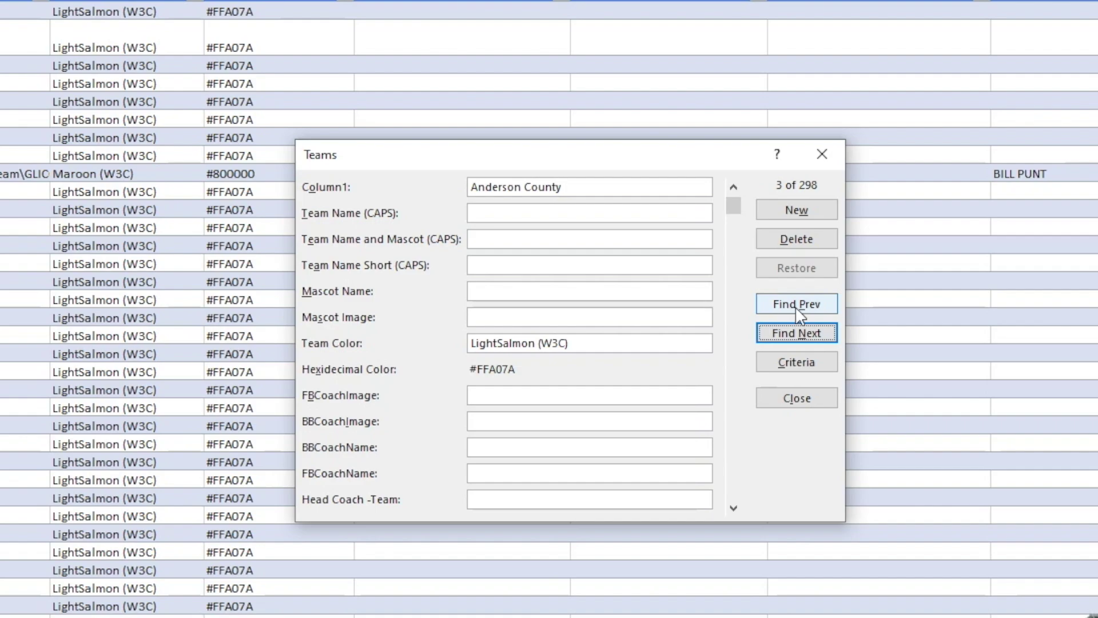
left_click(797, 333)
left_click(797, 332)
left_click(797, 333)
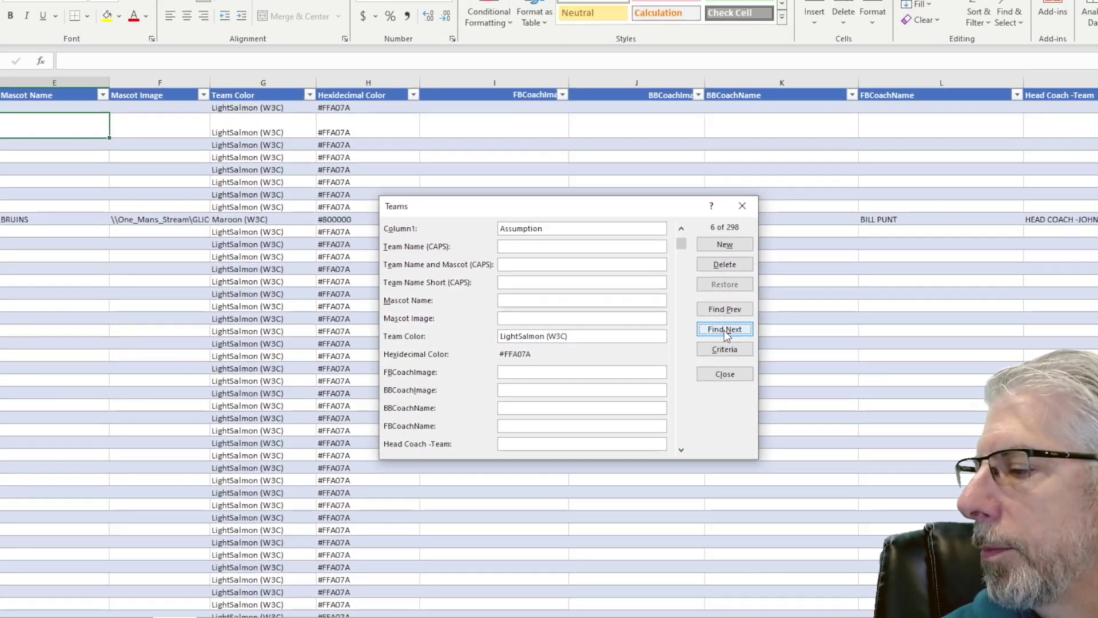
left_click(724, 329)
left_click(724, 329)
left_click(724, 329)
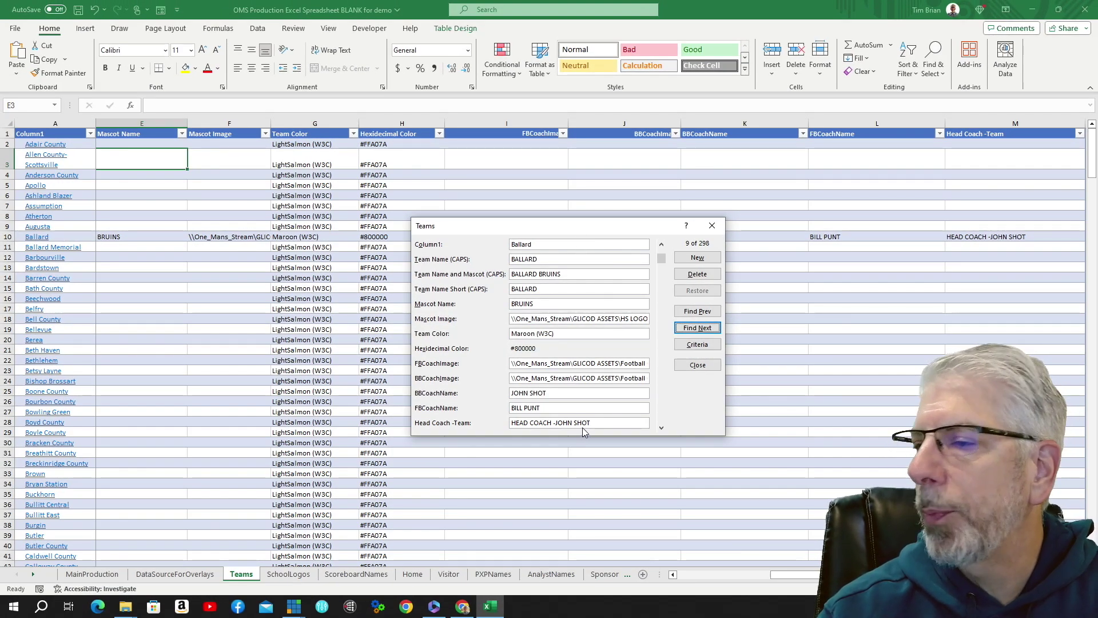
key("Tab")
key("Tab")
key("Tab")
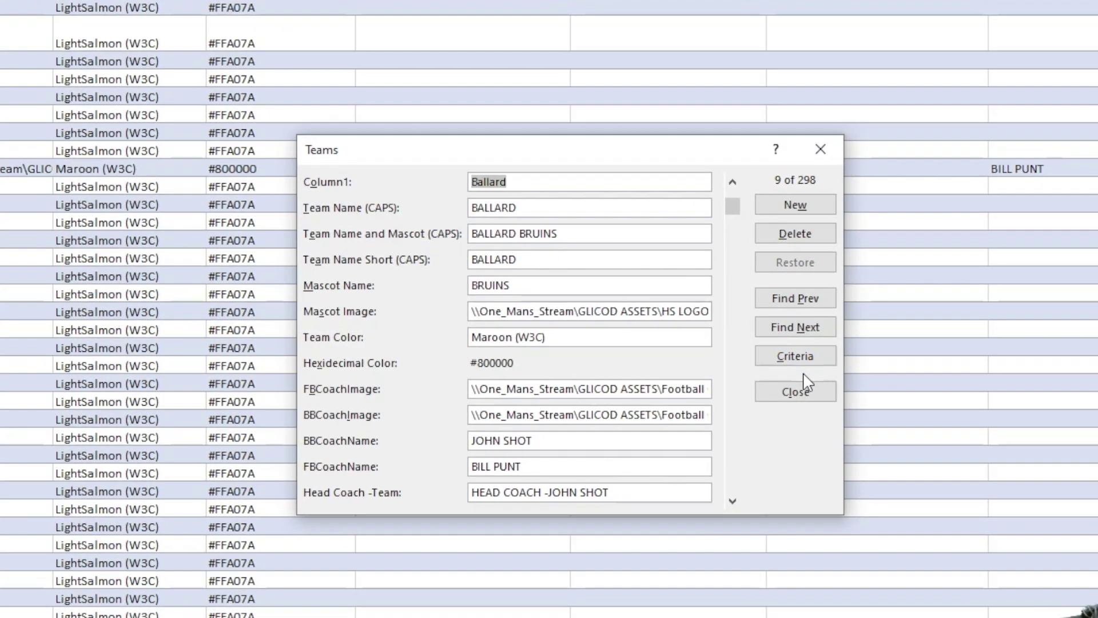
Search the data form by Column1 for 'Desal' to find the DeSales record.
left_click(700, 344)
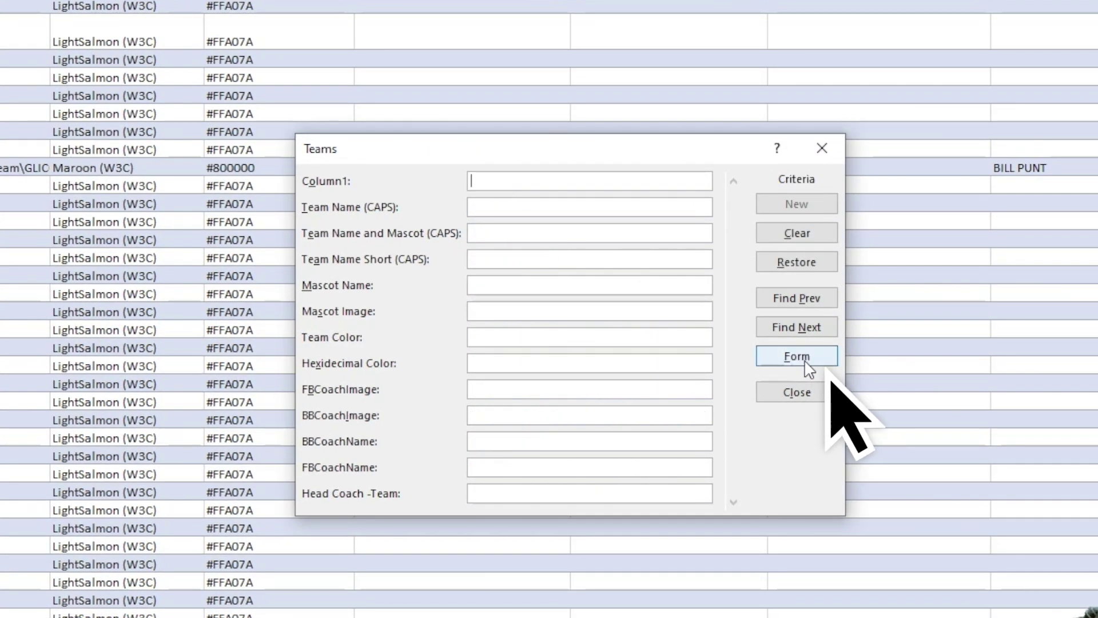
left_click(561, 193)
type("Desales")
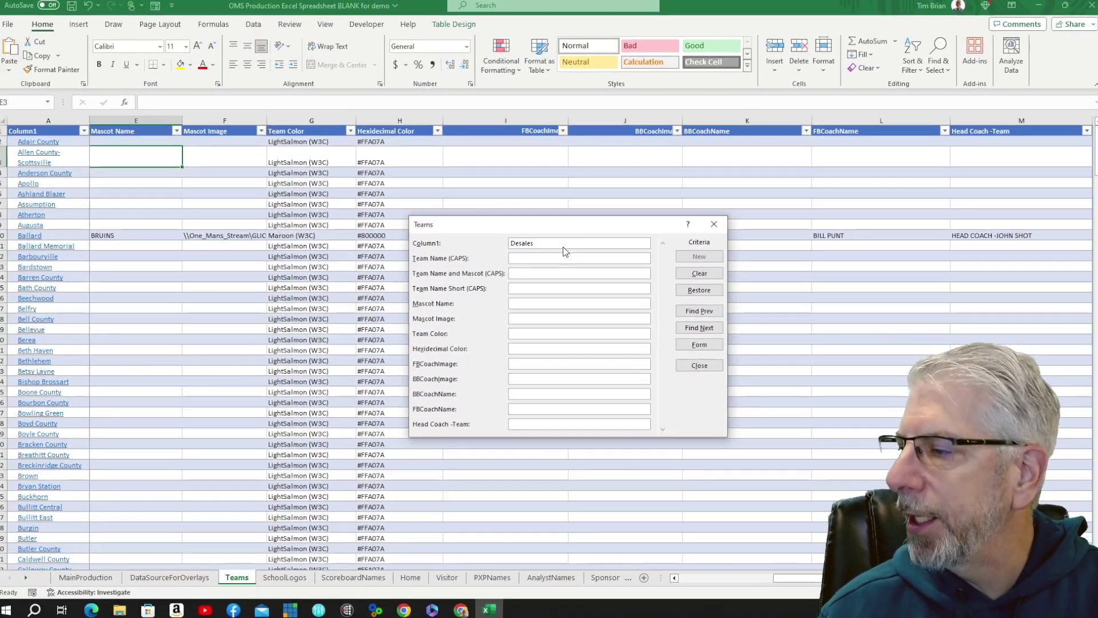
key("Return")
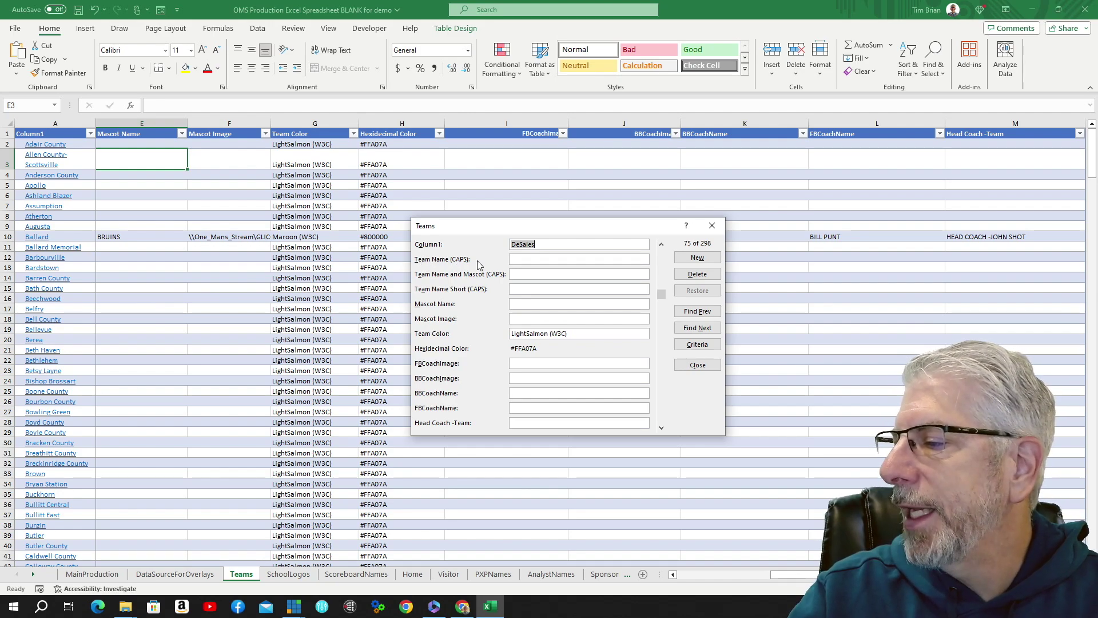
Fill DeSales with DESALES, DESALES COLTS, DHS, COLTS and HEAD COACH -DESALES, then save.
left_click(525, 260)
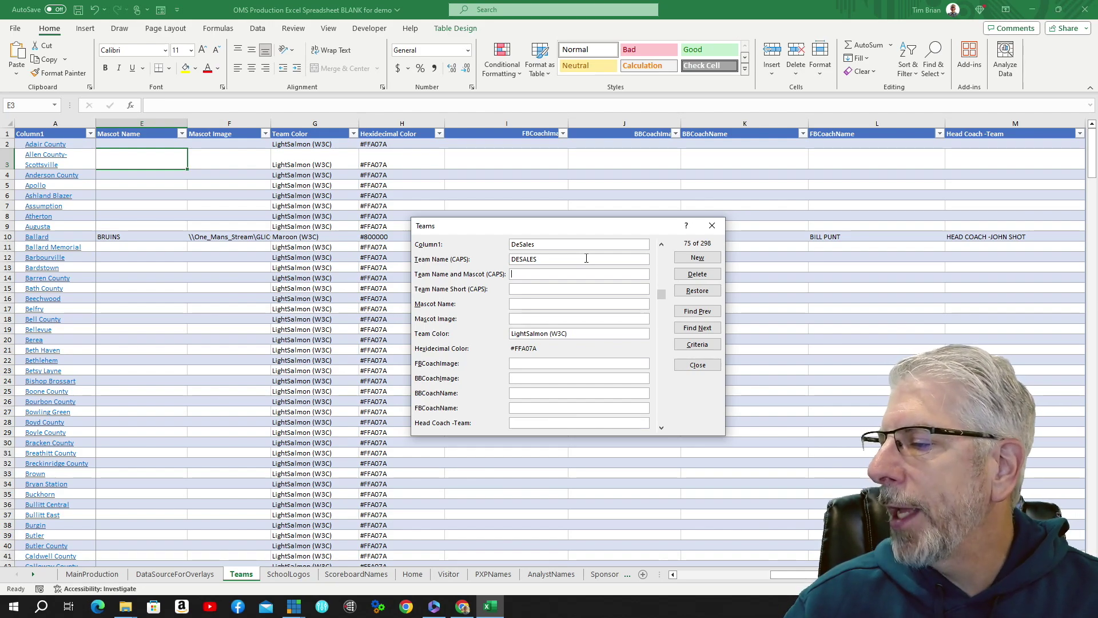
type("DESALES COLTS")
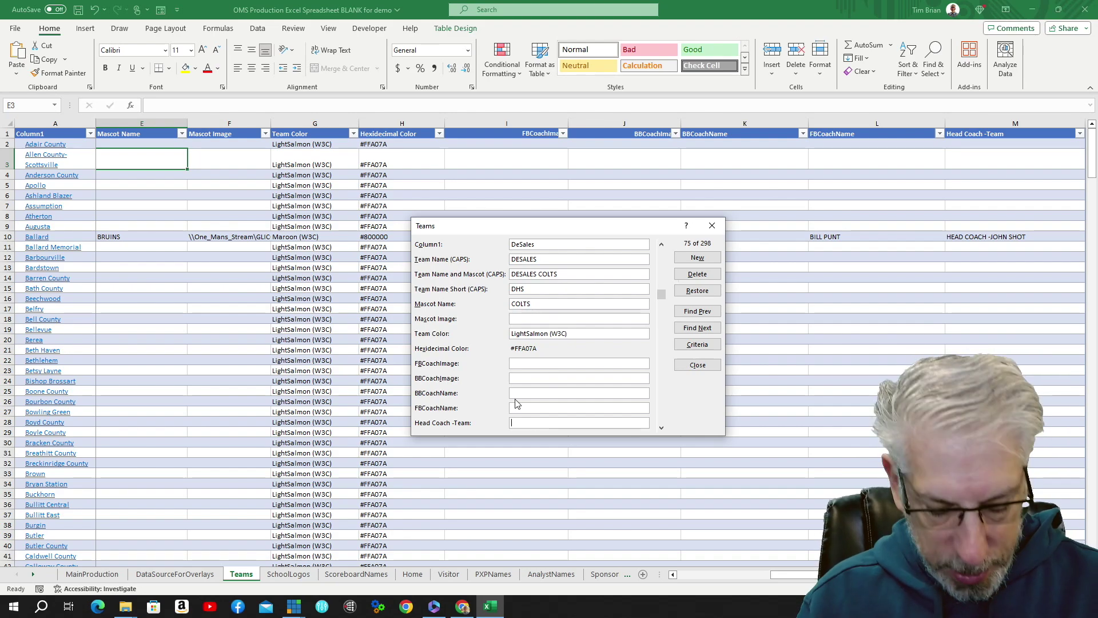
type("-DESALES")
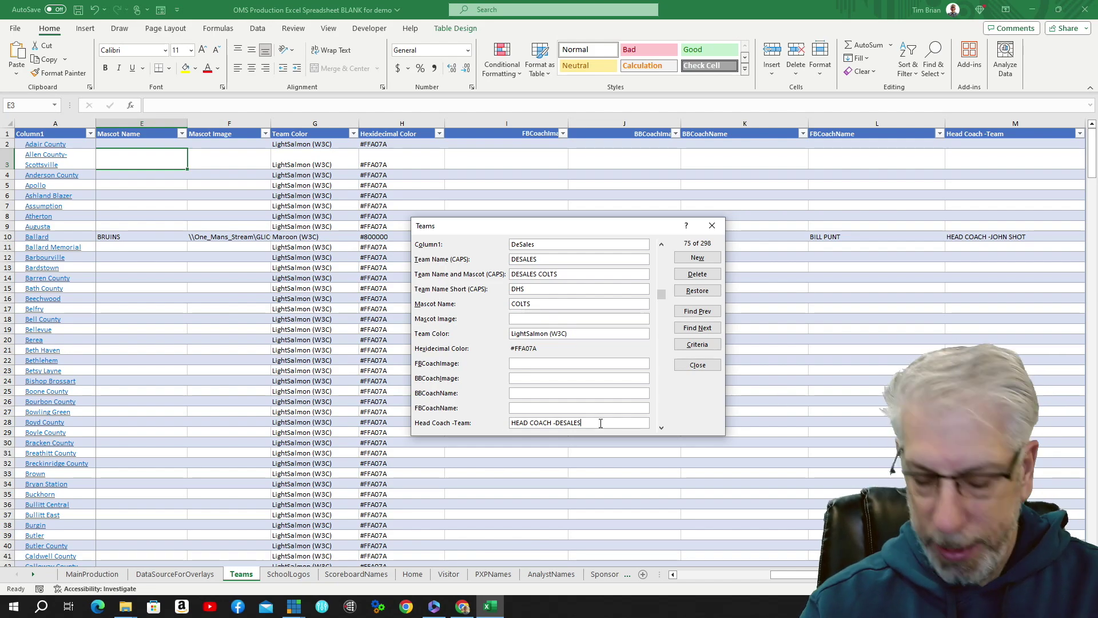
key("Return")
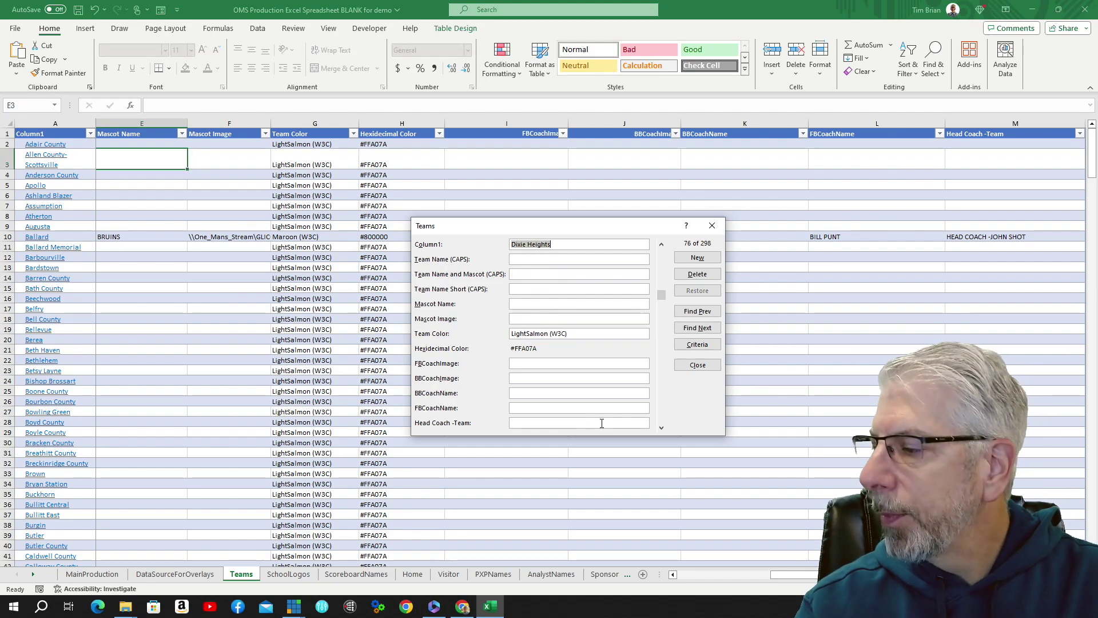
Close the data form and scroll to the DeSales row 76 Team Name columns.
left_click(698, 364)
scroll(340, 359, "down", 10)
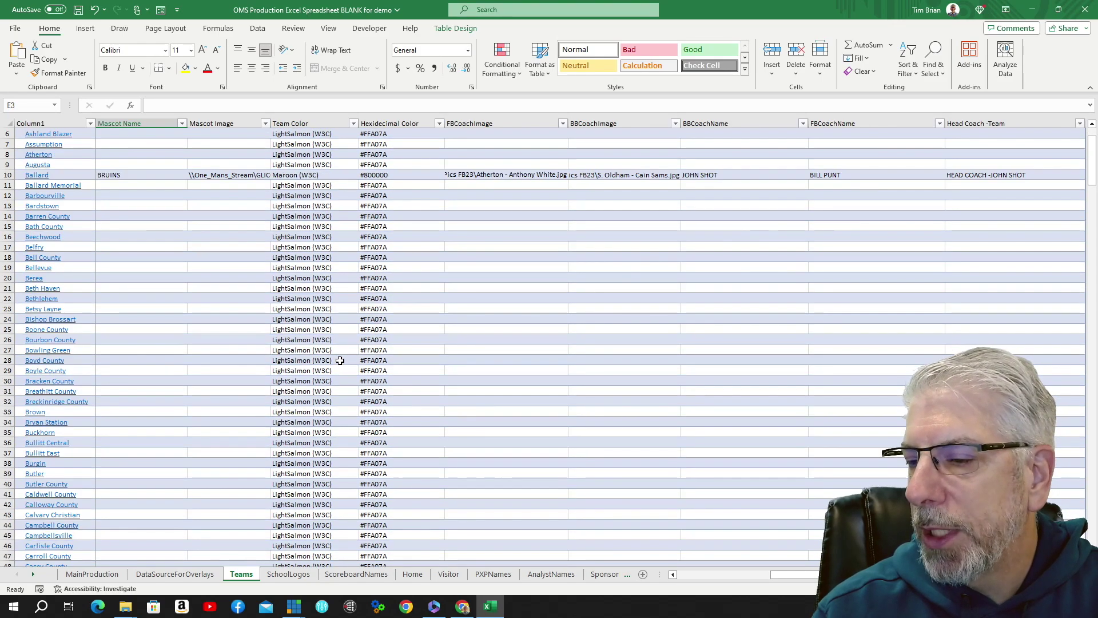
scroll(340, 359, "down", 11)
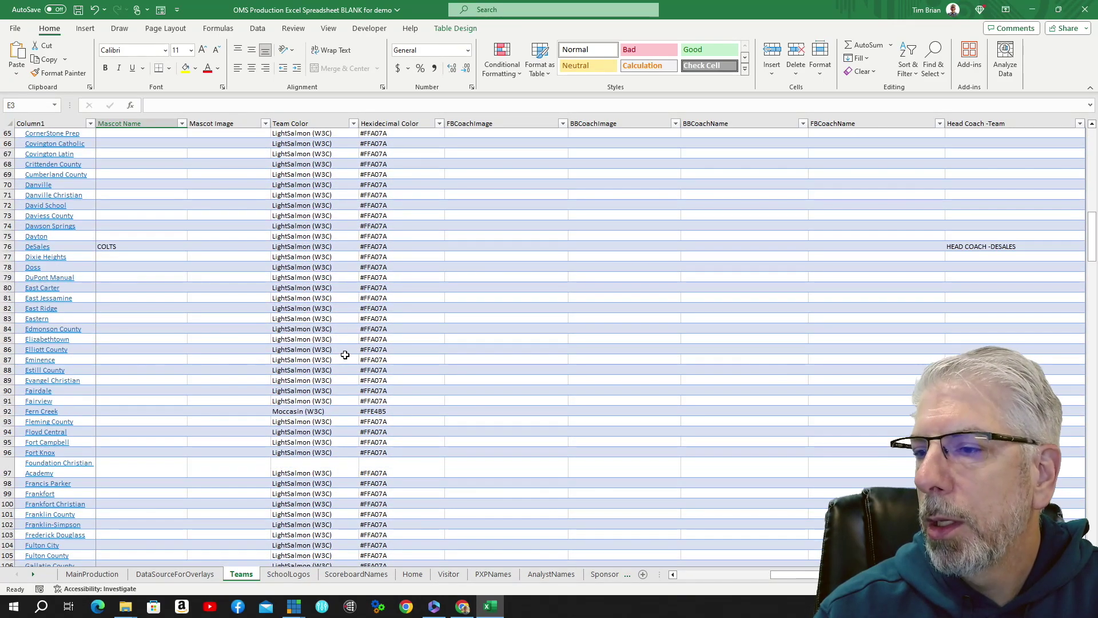
scroll(802, 575, "left", 3)
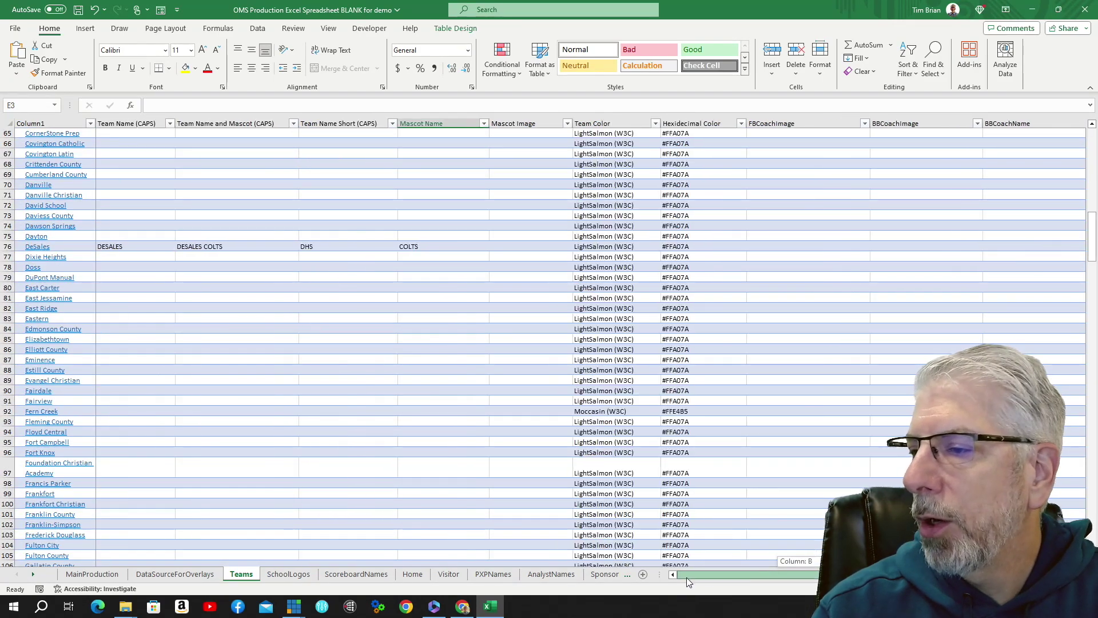
Set the DeSales Mascot Image in F76 to the DeSales_rev_1 logo path.
left_click(542, 246)
left_click(578, 246)
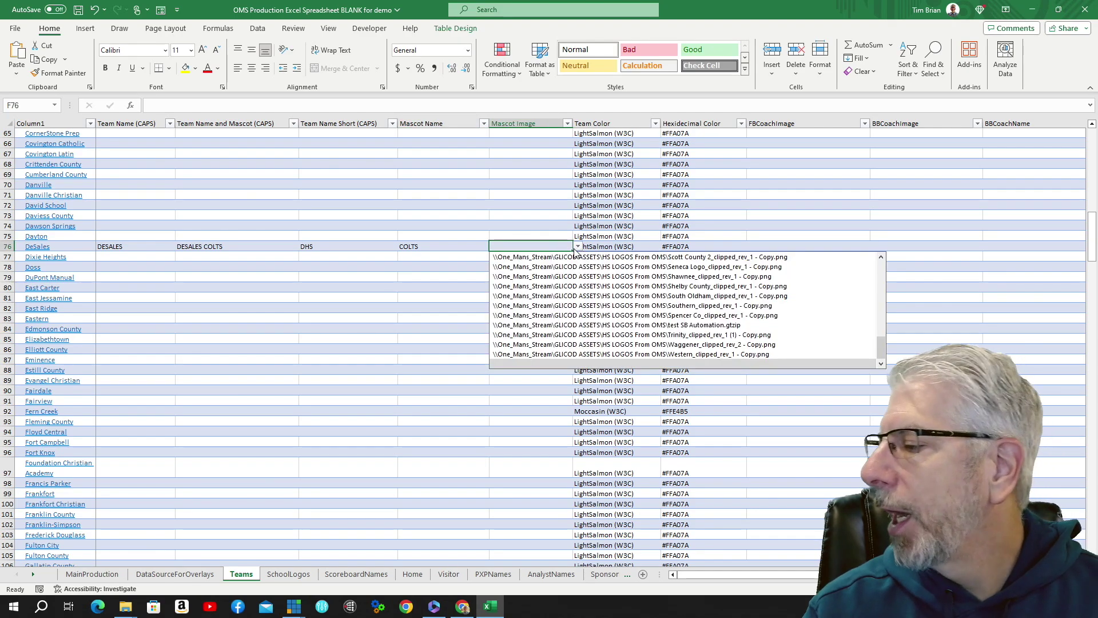
scroll(640, 309, "up", 5)
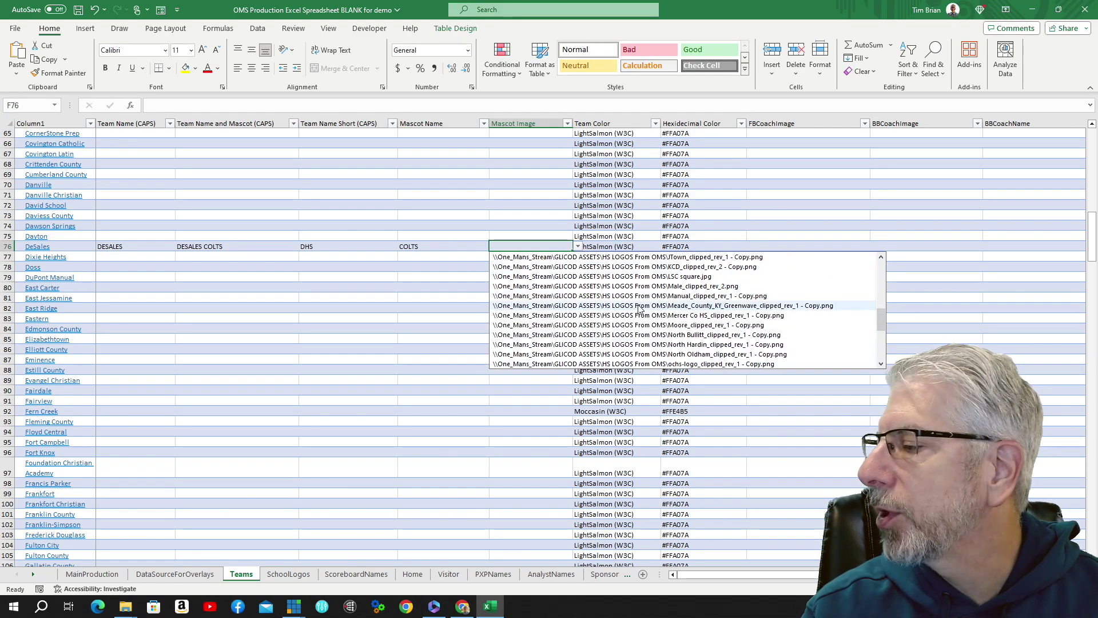
scroll(641, 309, "up", 3)
left_click(697, 343)
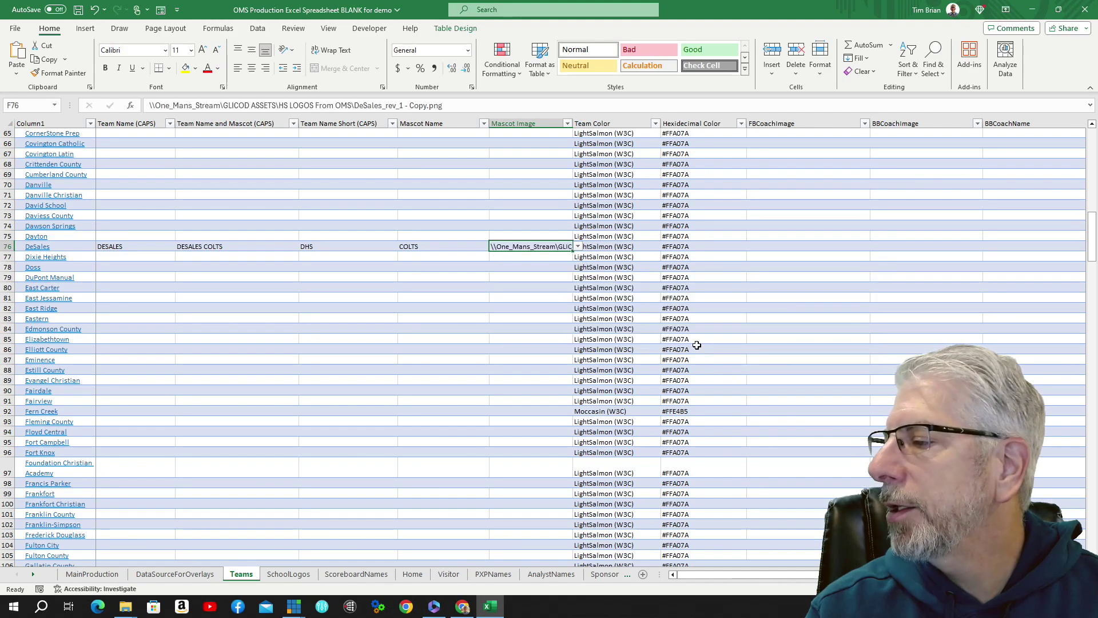
Replace LightSalmon with Orange (W3C) in G76 and check the #FFAC1C hex value.
left_click(648, 250)
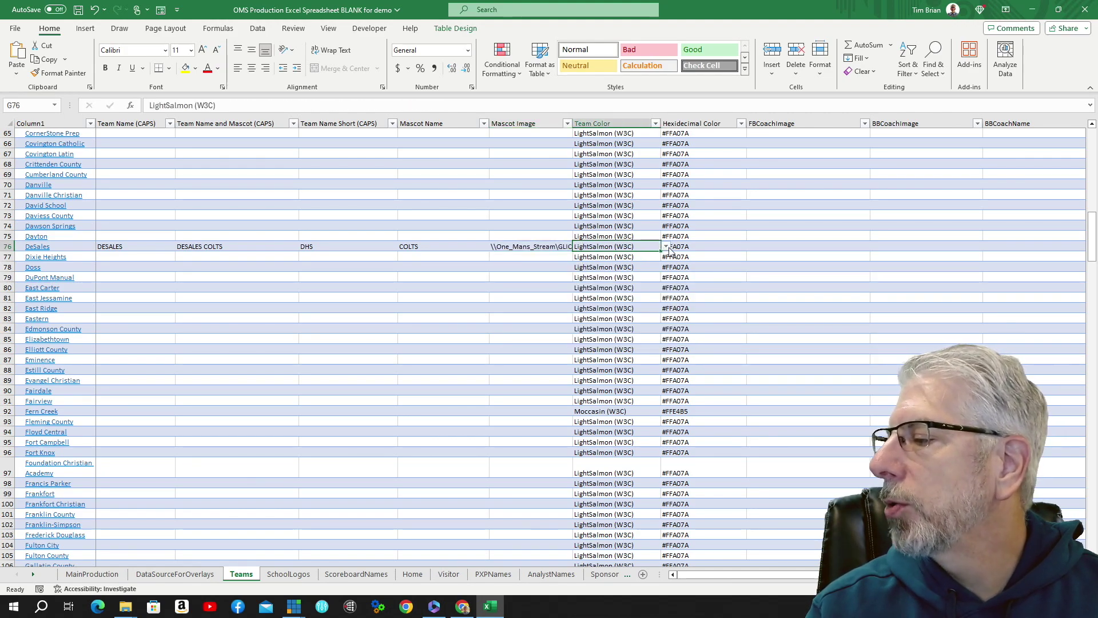
left_click(666, 248)
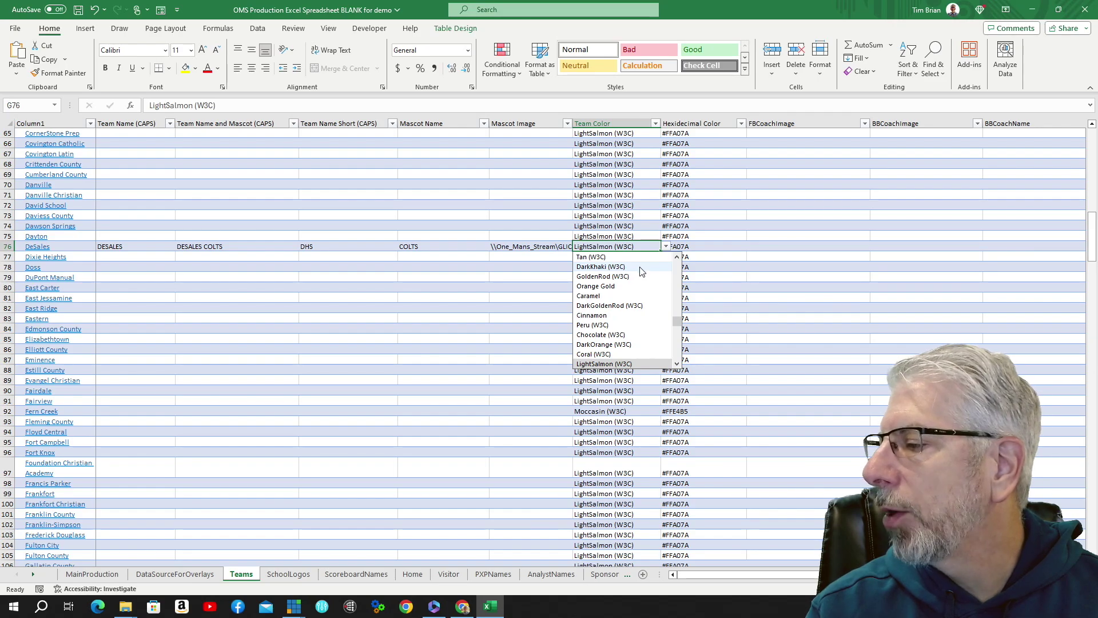
left_click(643, 247)
double_click(644, 247)
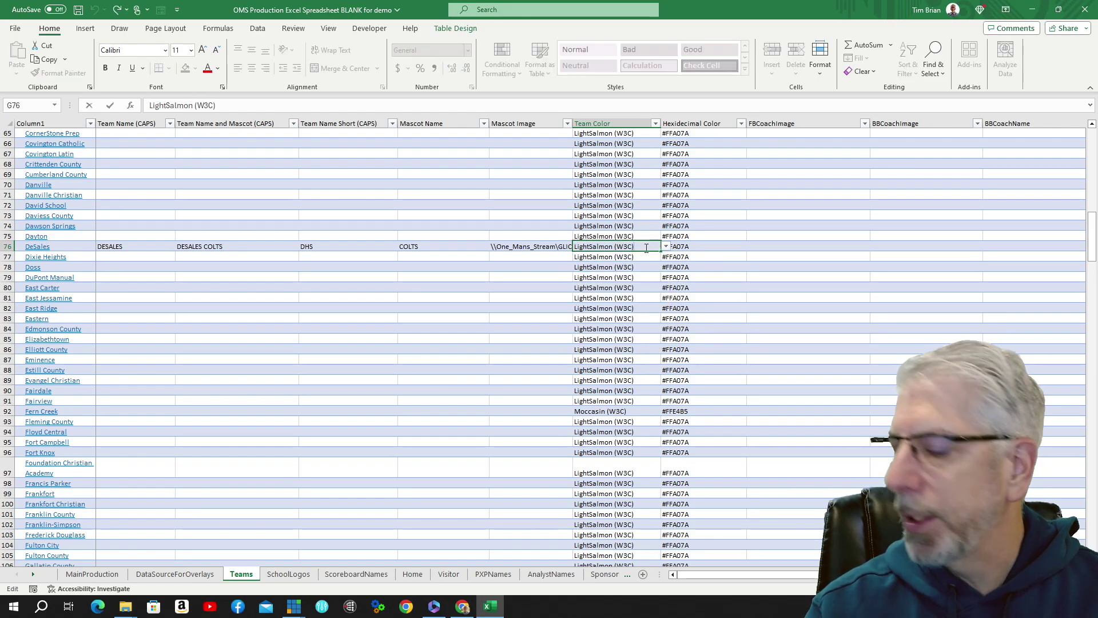
key("BackSpace")
key("shift+Home")
type("orange")
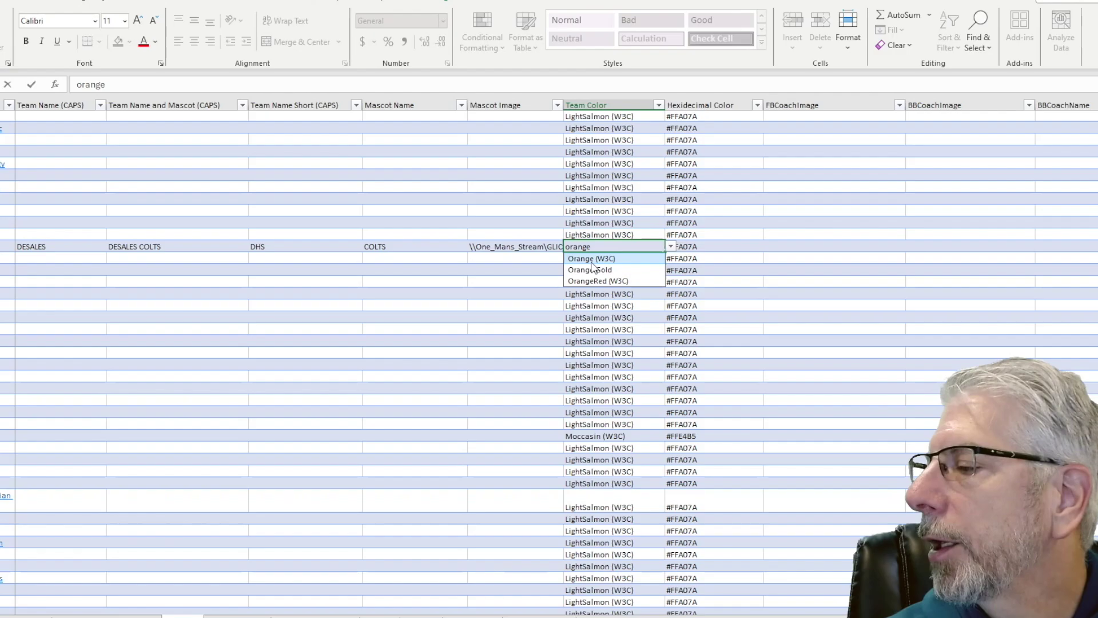
key("ctrl+Return")
left_click(795, 246)
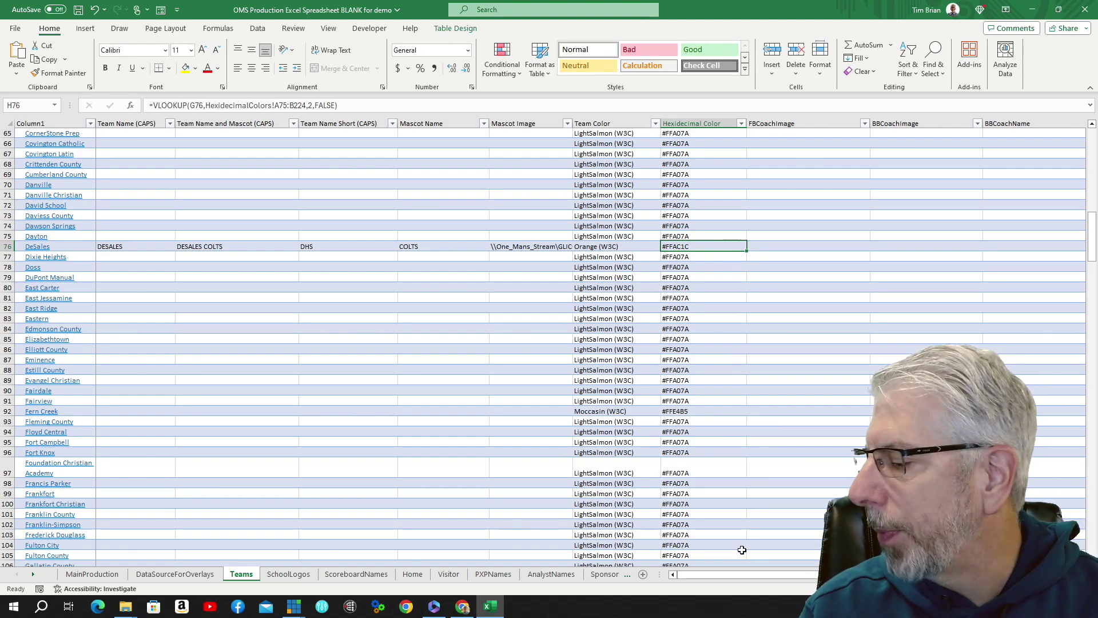
left_click_drag(733, 574, 793, 574)
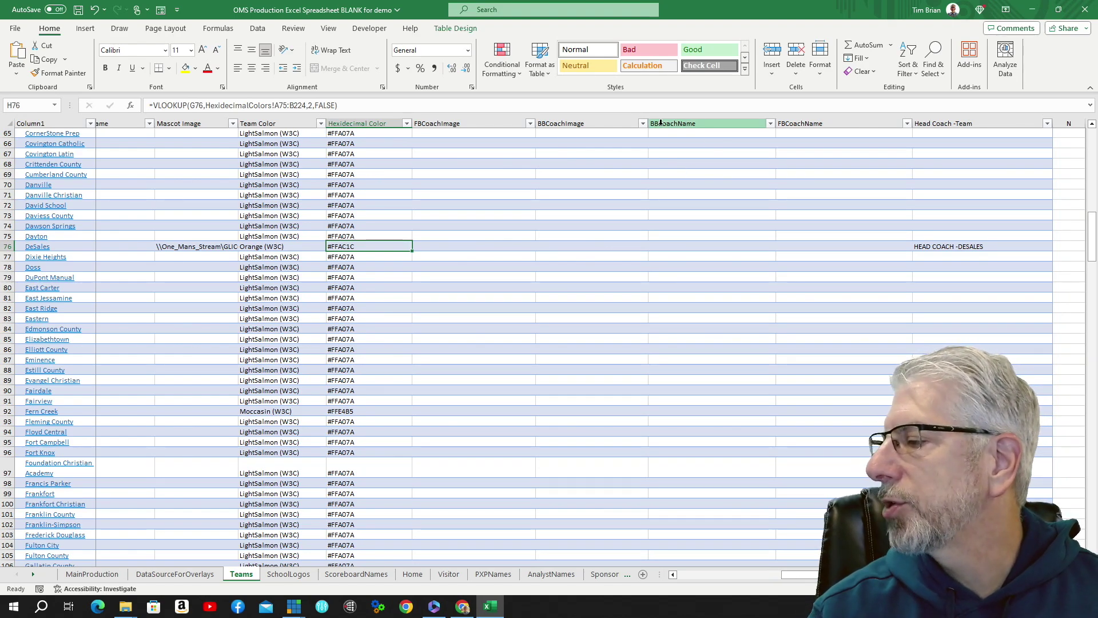
Choose the Frankfort football coach photo path in I76 and enter the coach's name in L76.
left_click(442, 246)
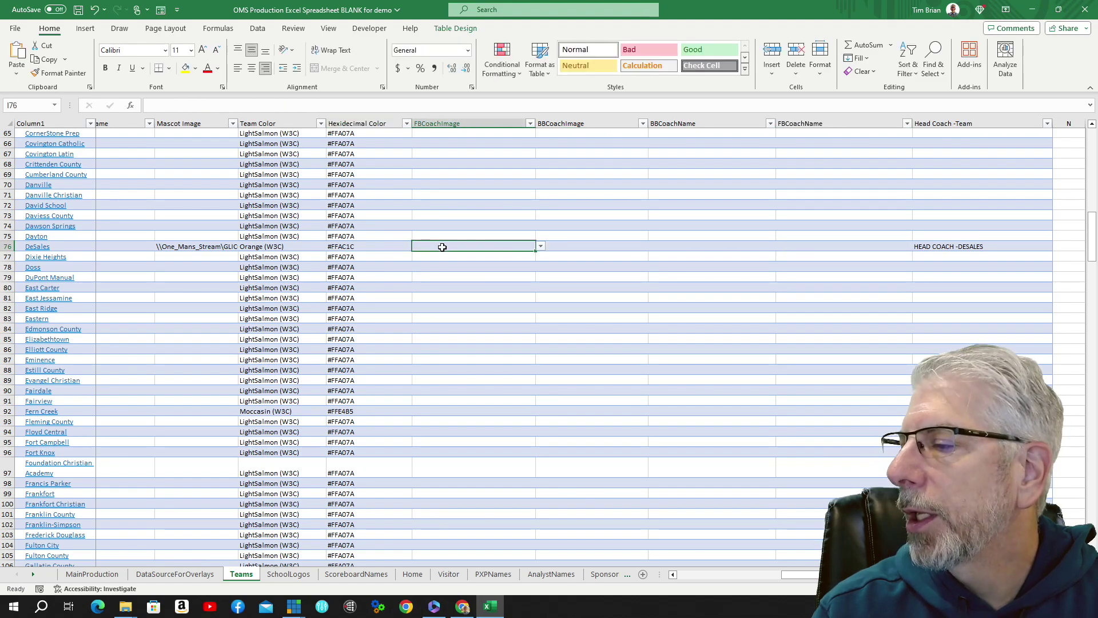
left_click(541, 247)
left_click(377, 287)
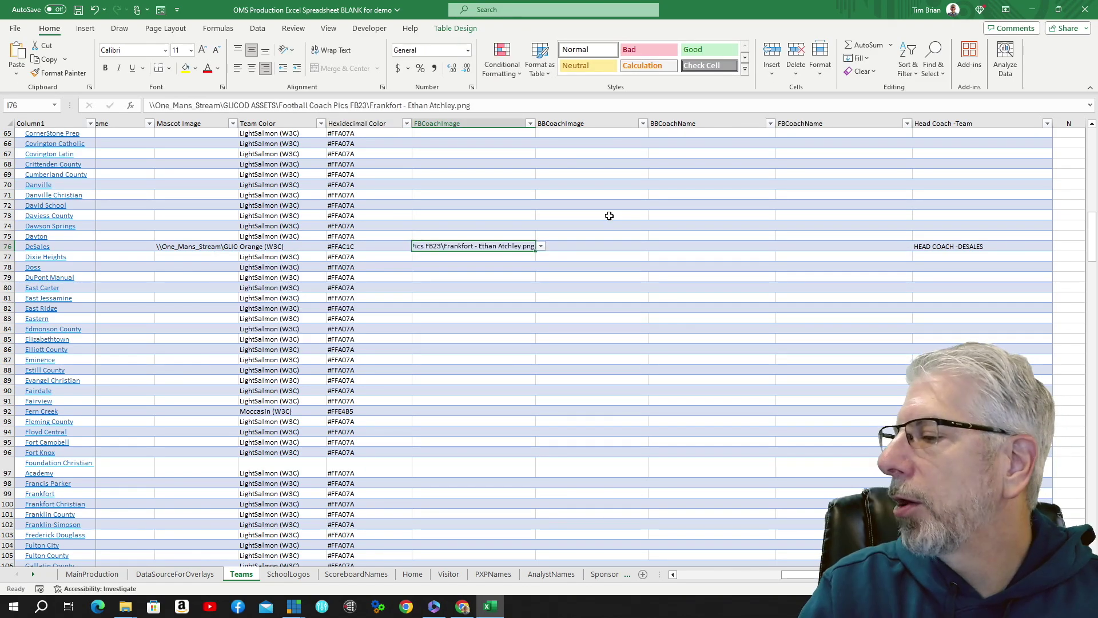
left_click(801, 245)
type("ETAN")
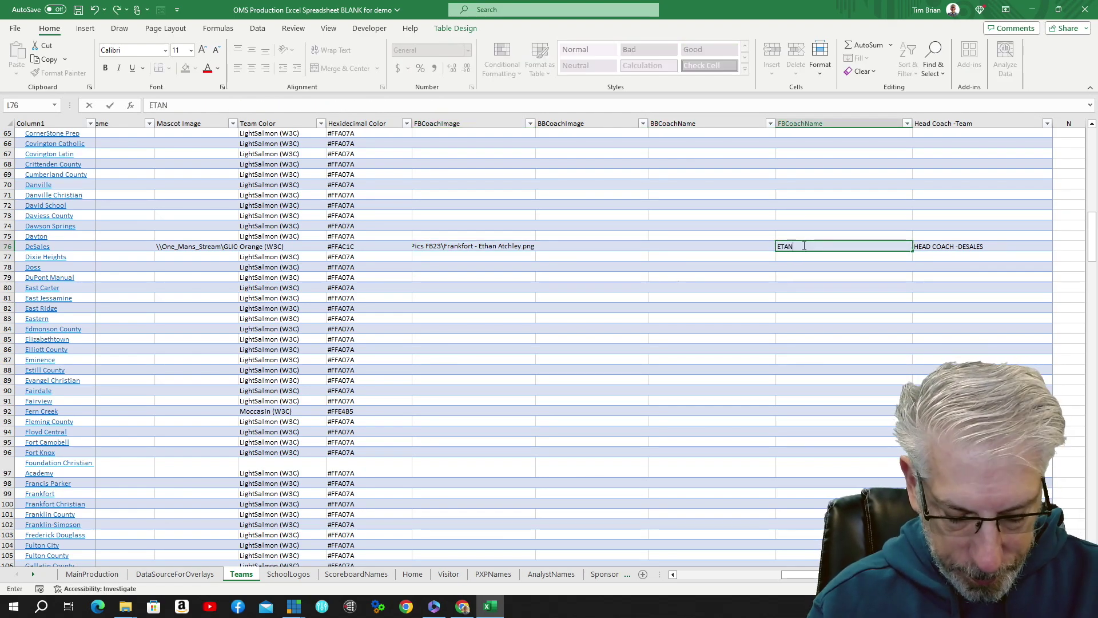
key("Return")
key("Return")
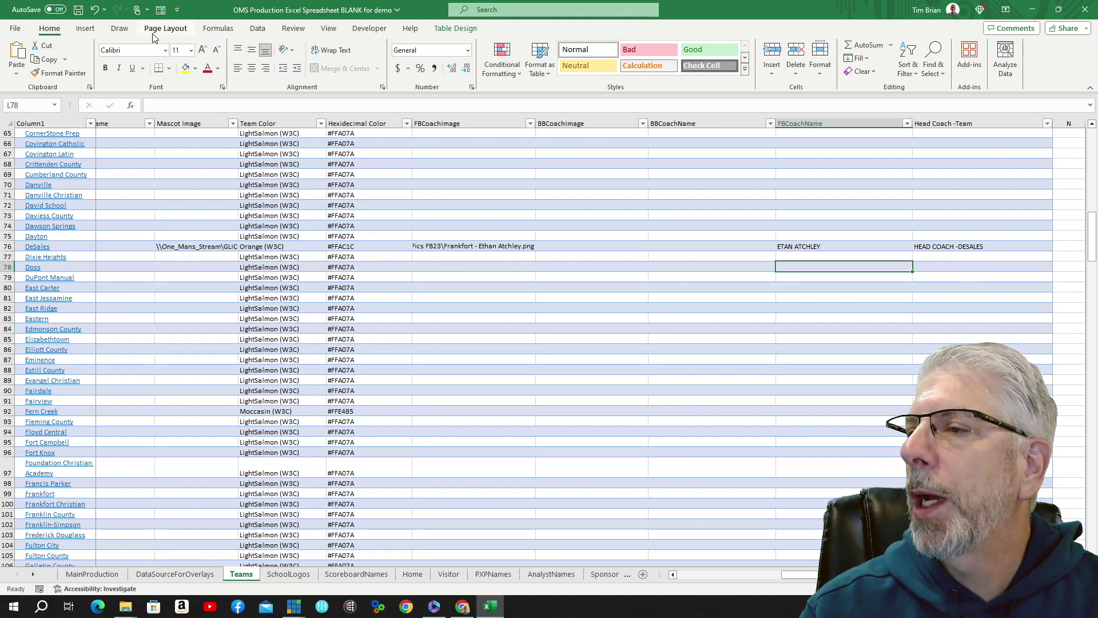
Open and dismiss the Teams data form, then switch to the MainProduction sheet showing Ballard.
left_click(161, 11)
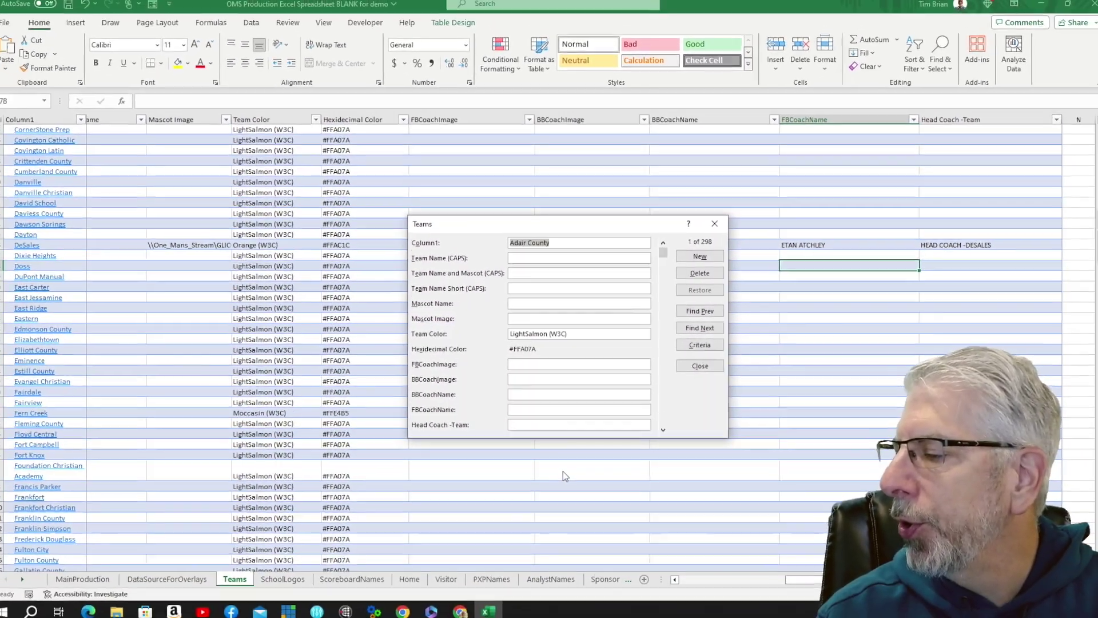
key("Escape")
left_click(82, 575)
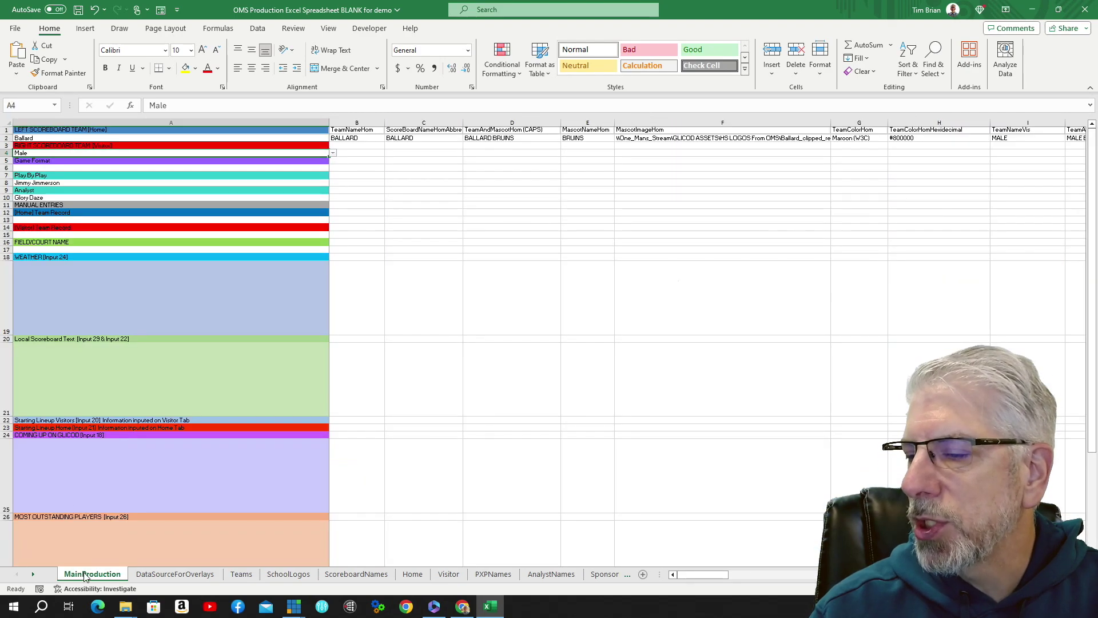